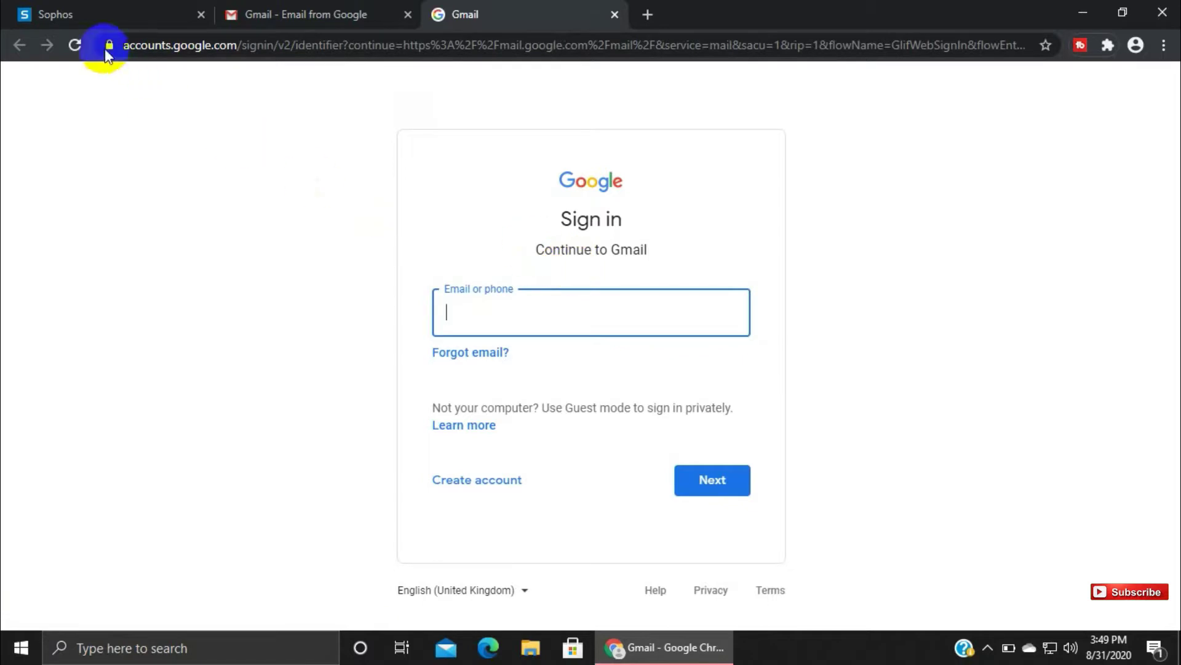
Step: In the Sophos firewall console, start a new web policy named "Gmail Block"
{"action": "left_click", "coordinate": [91, 9]}
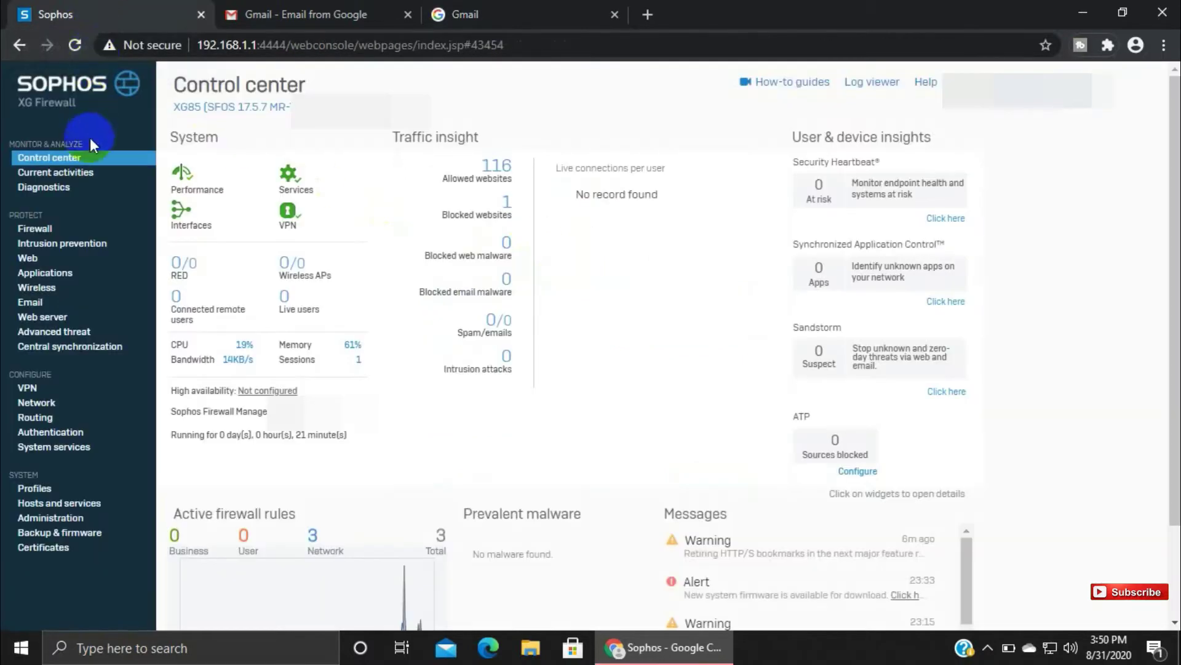
{"action": "left_click", "coordinate": [33, 258]}
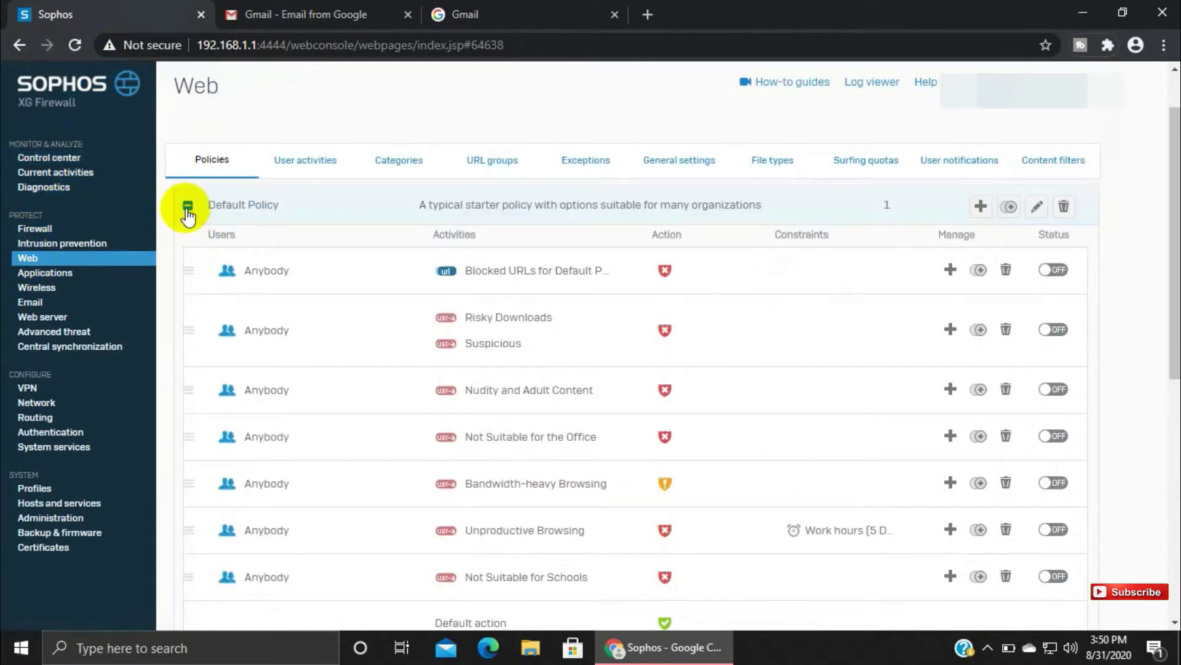
{"action": "left_click", "coordinate": [187, 208]}
{"action": "scroll", "coordinate": [1169, 271], "scroll_direction": "up", "scroll_amount": 1}
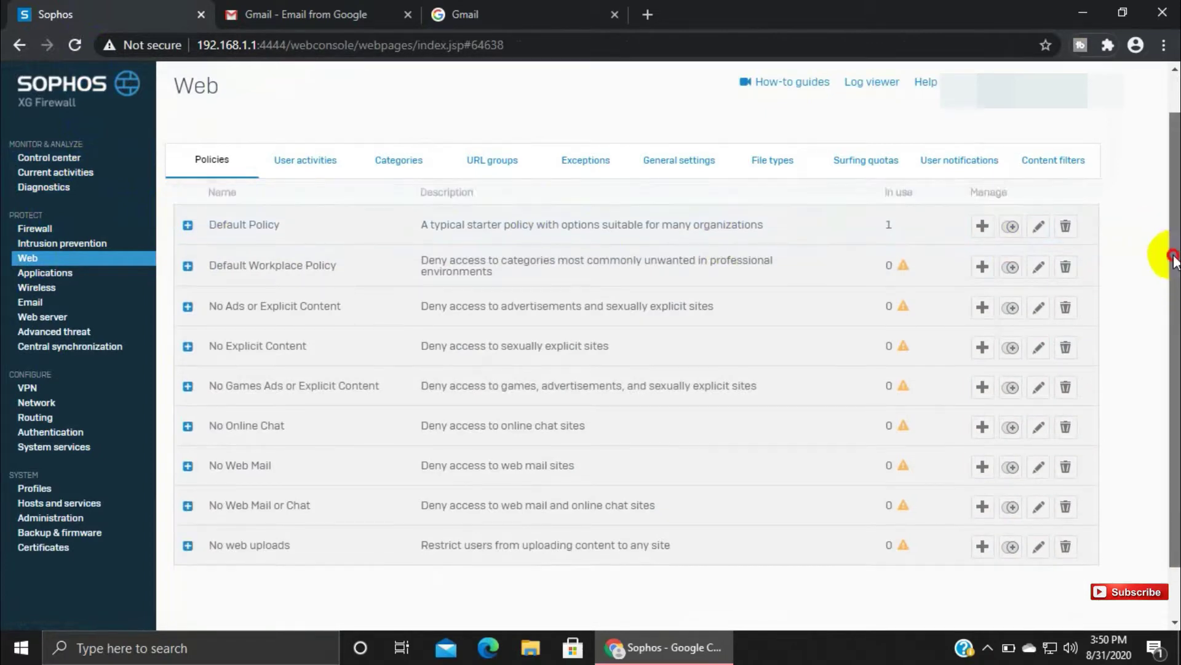
{"action": "left_click", "coordinate": [1073, 212]}
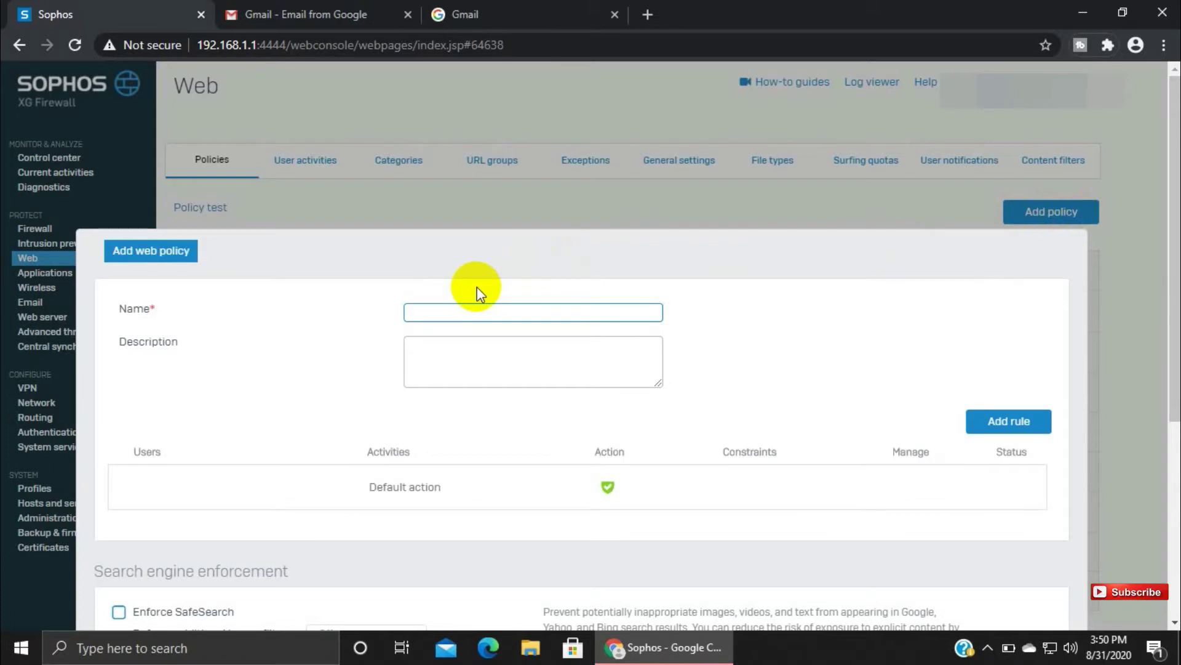
{"action": "type", "text": "Gmail Block"}
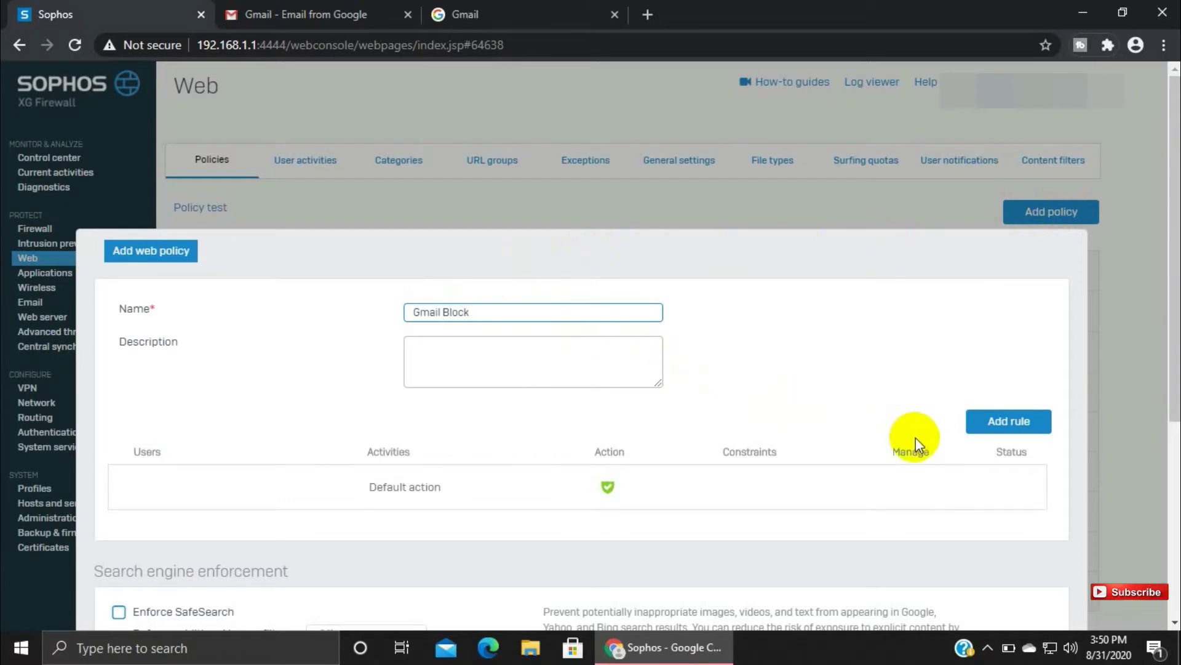
Step: Add a rule for Anybody to the web policy and replace its ALLWebTraffic activity with the Web E-Mail category
{"action": "left_click", "coordinate": [983, 423]}
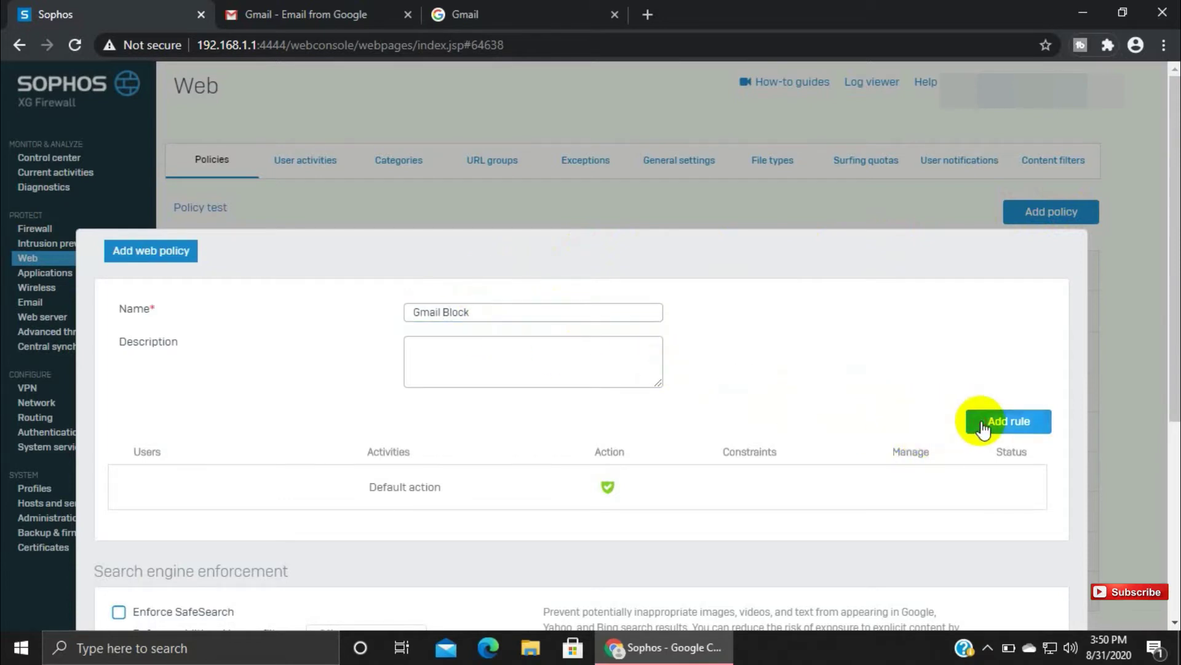
{"action": "left_click_drag", "start_coordinate": [1172, 378], "coordinate": [1176, 456]}
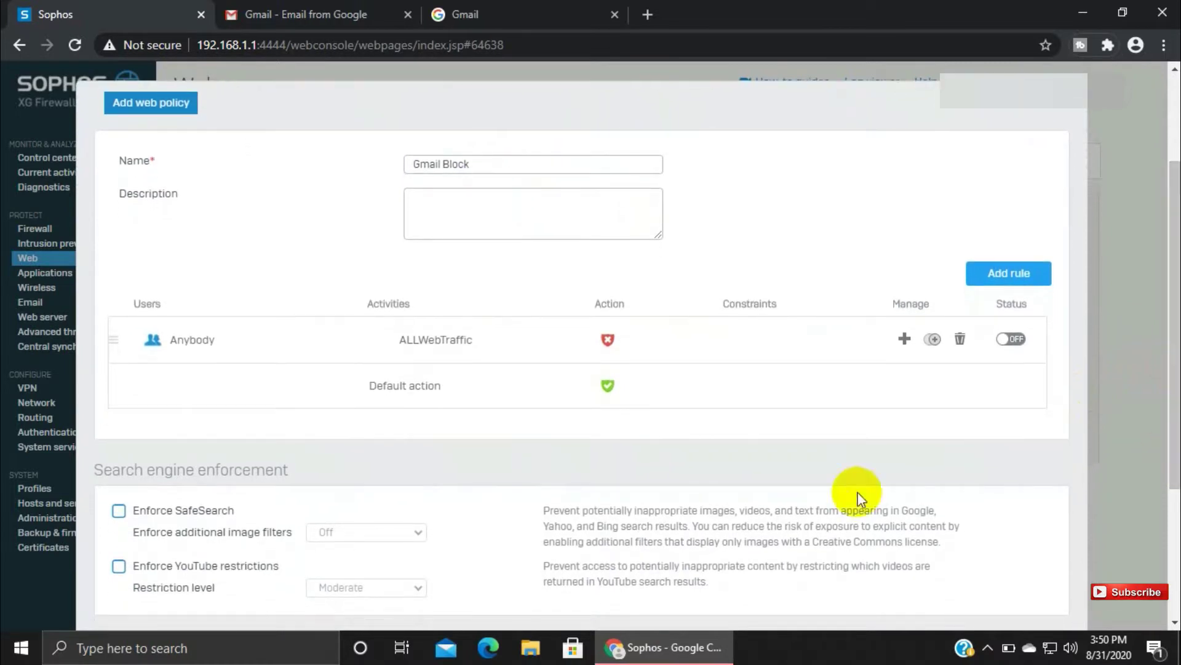
{"action": "left_click", "coordinate": [533, 347]}
{"action": "left_click", "coordinate": [601, 340]}
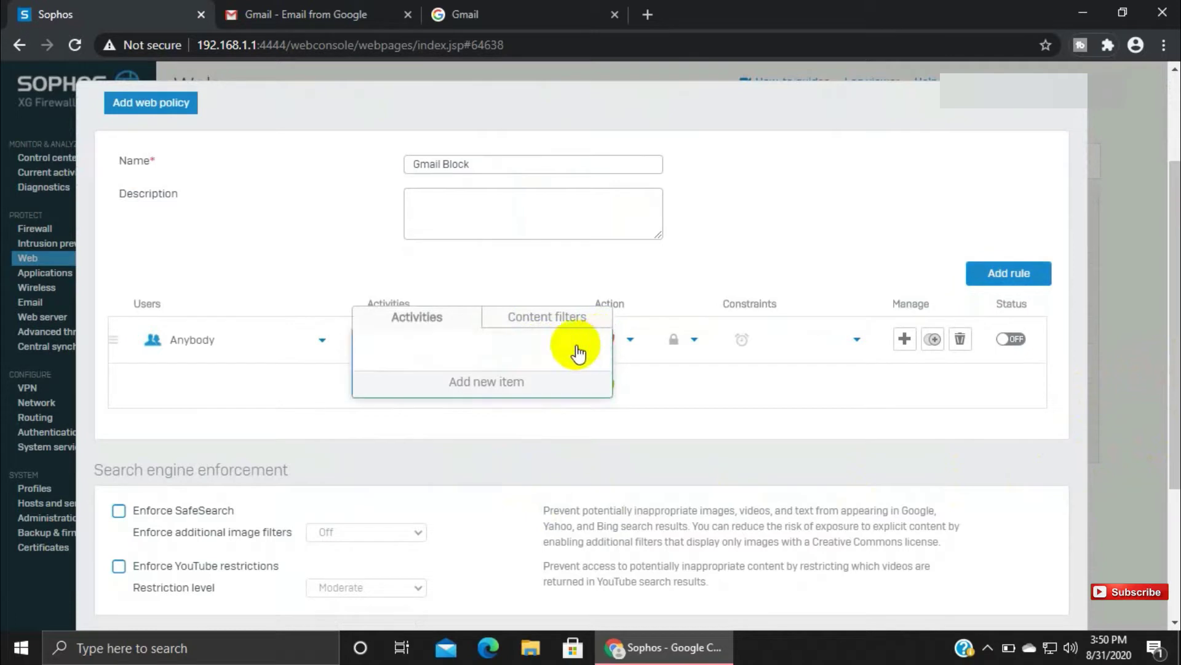
{"action": "left_click", "coordinate": [498, 389]}
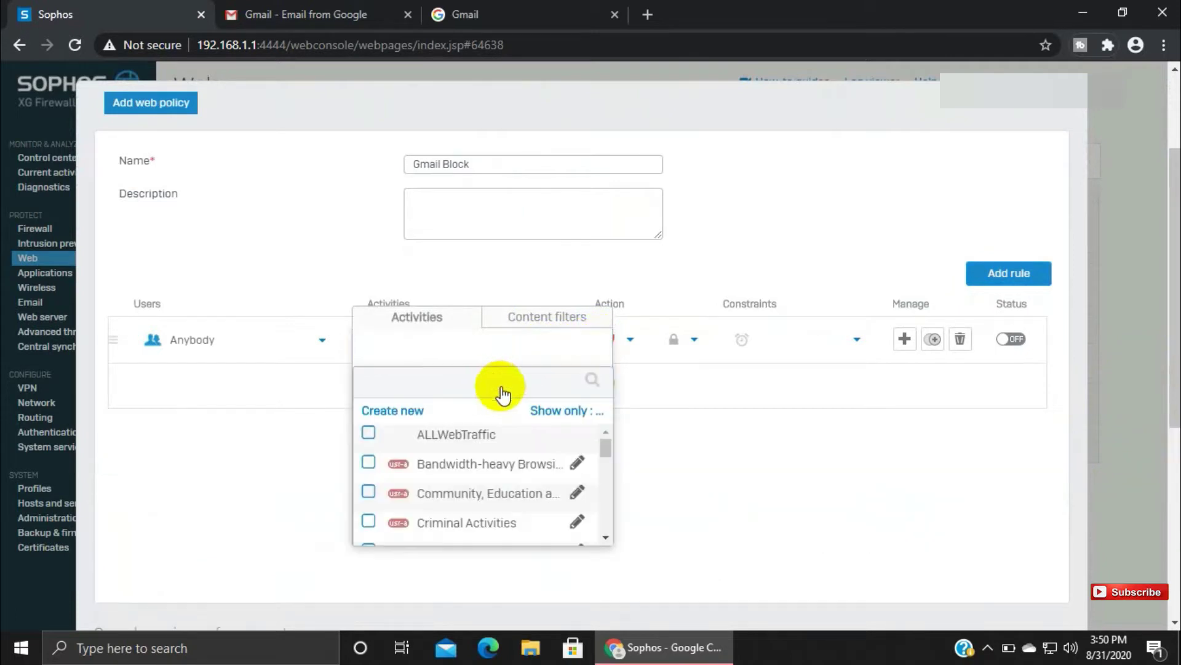
{"action": "left_click", "coordinate": [534, 410]}
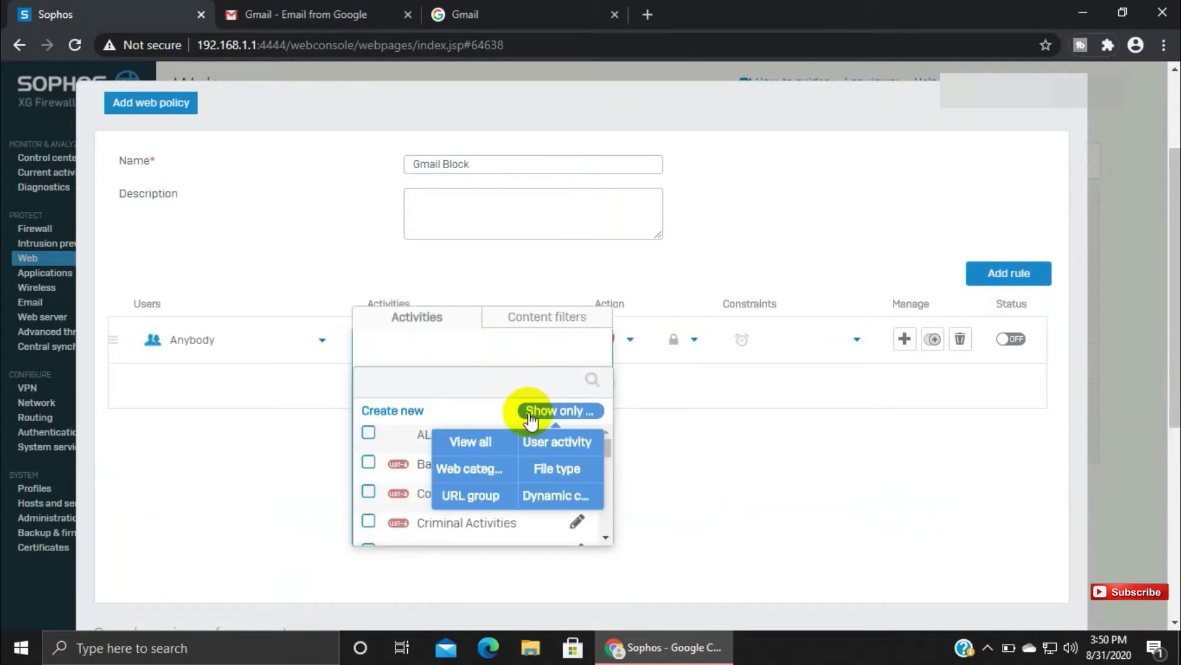
{"action": "left_click", "coordinate": [489, 441]}
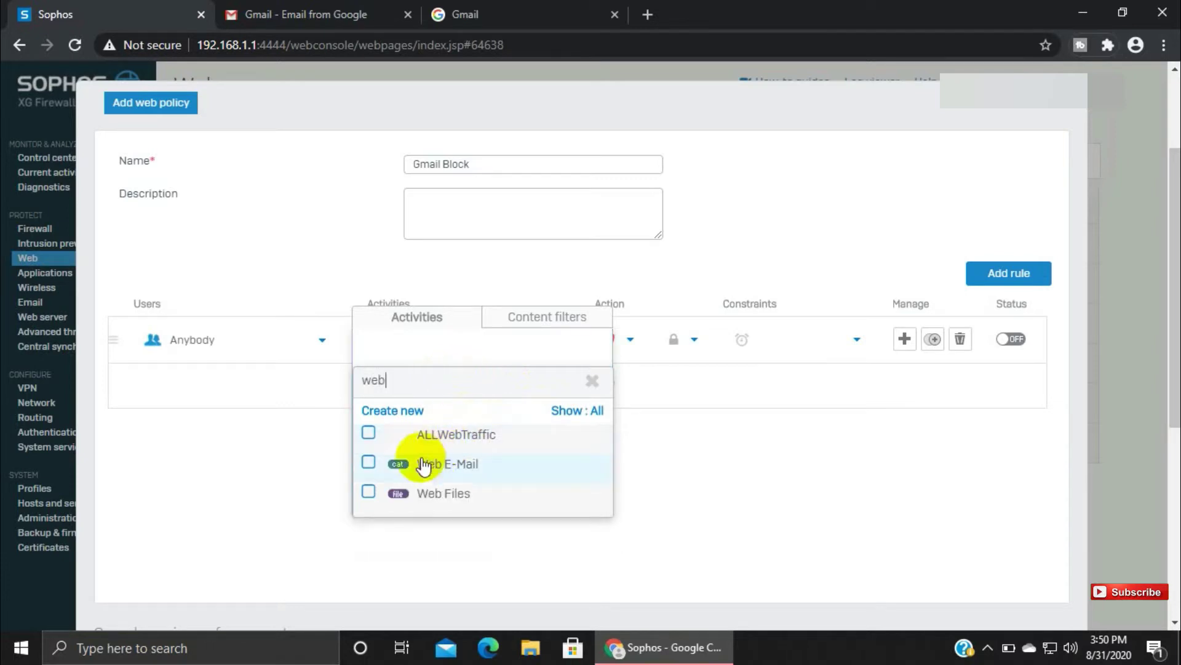
{"action": "left_click", "coordinate": [370, 464]}
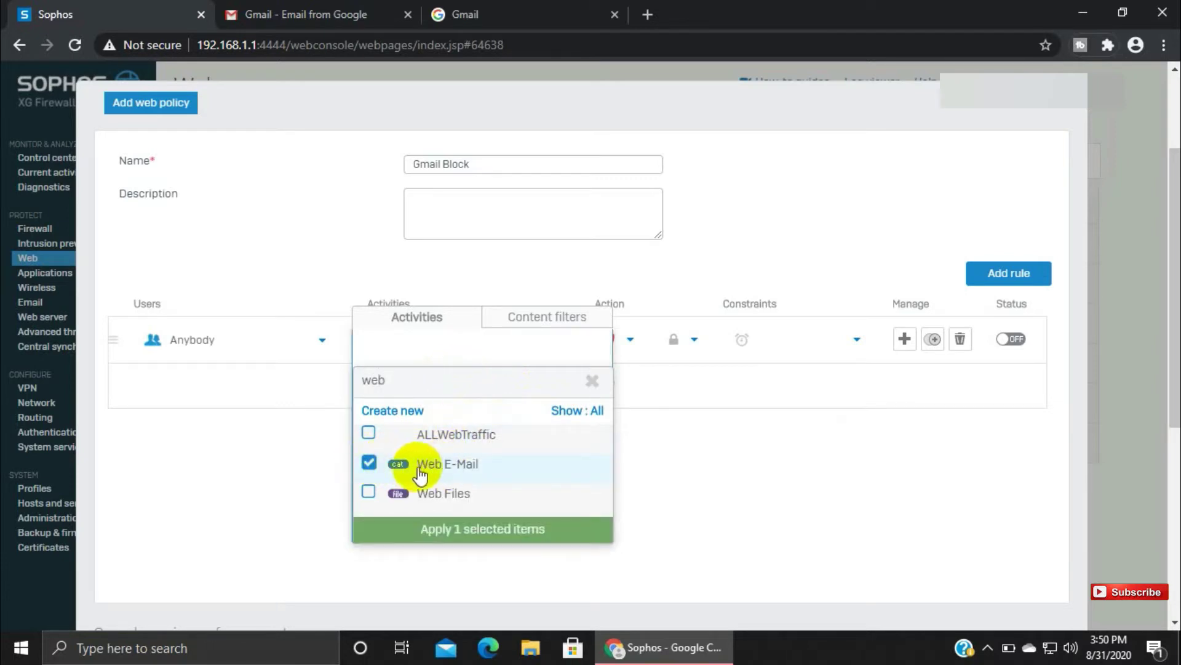
{"action": "left_click", "coordinate": [466, 534]}
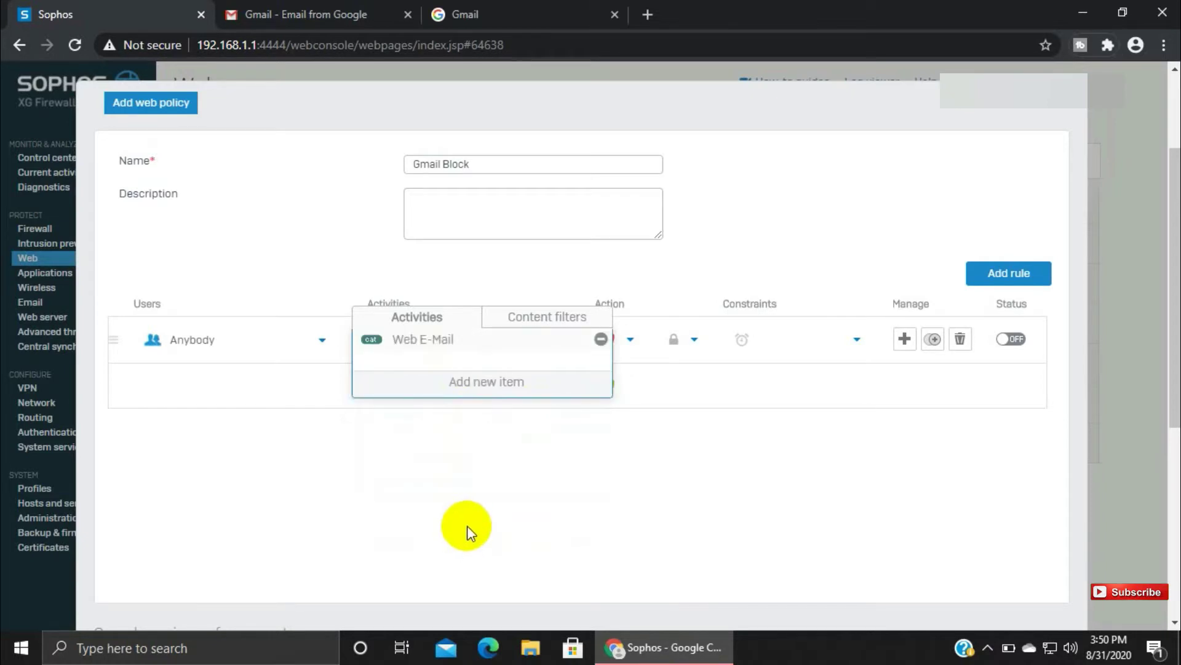
{"action": "left_click", "coordinate": [600, 425]}
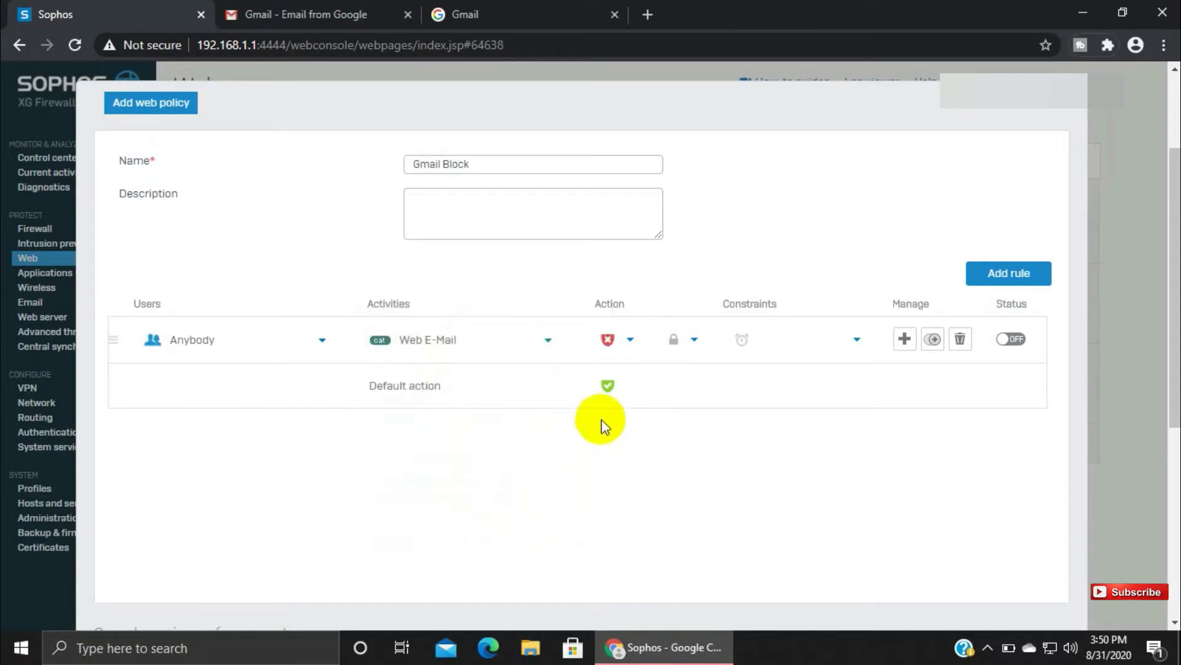
Step: Configure the Web E-Mail rule to block HTTPS with the All the time constraint, and switch the rule on
{"action": "left_click", "coordinate": [616, 346]}
{"action": "left_click", "coordinate": [623, 397]}
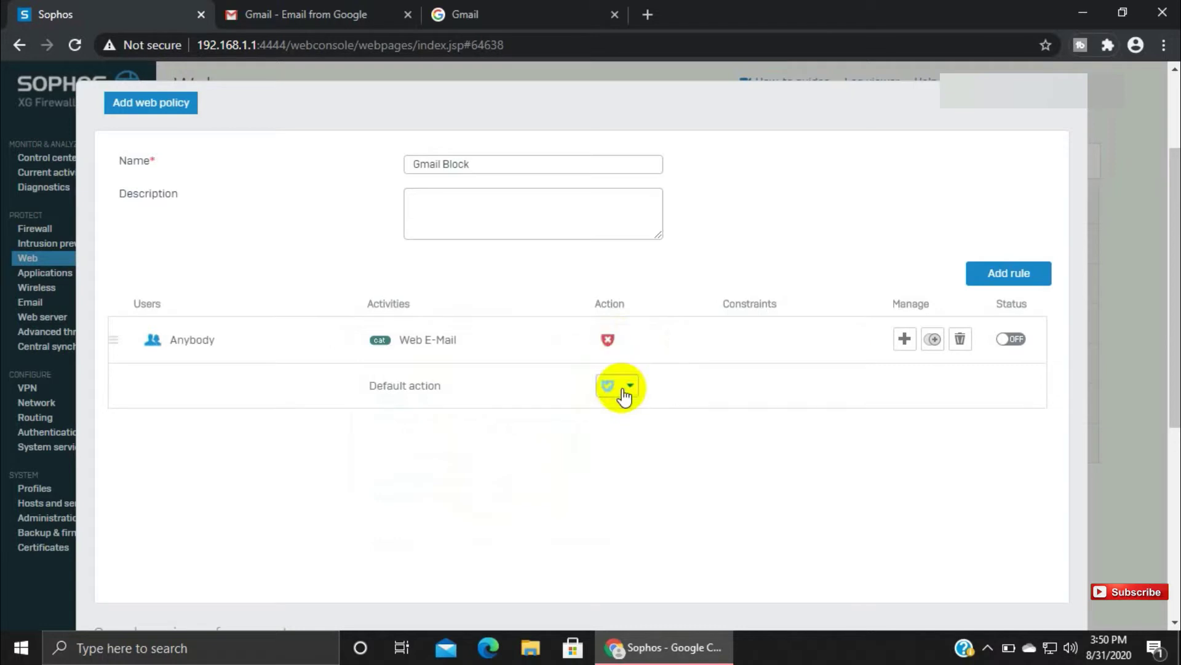
{"action": "left_click", "coordinate": [619, 345]}
{"action": "left_click", "coordinate": [627, 389]}
{"action": "left_click", "coordinate": [672, 339]}
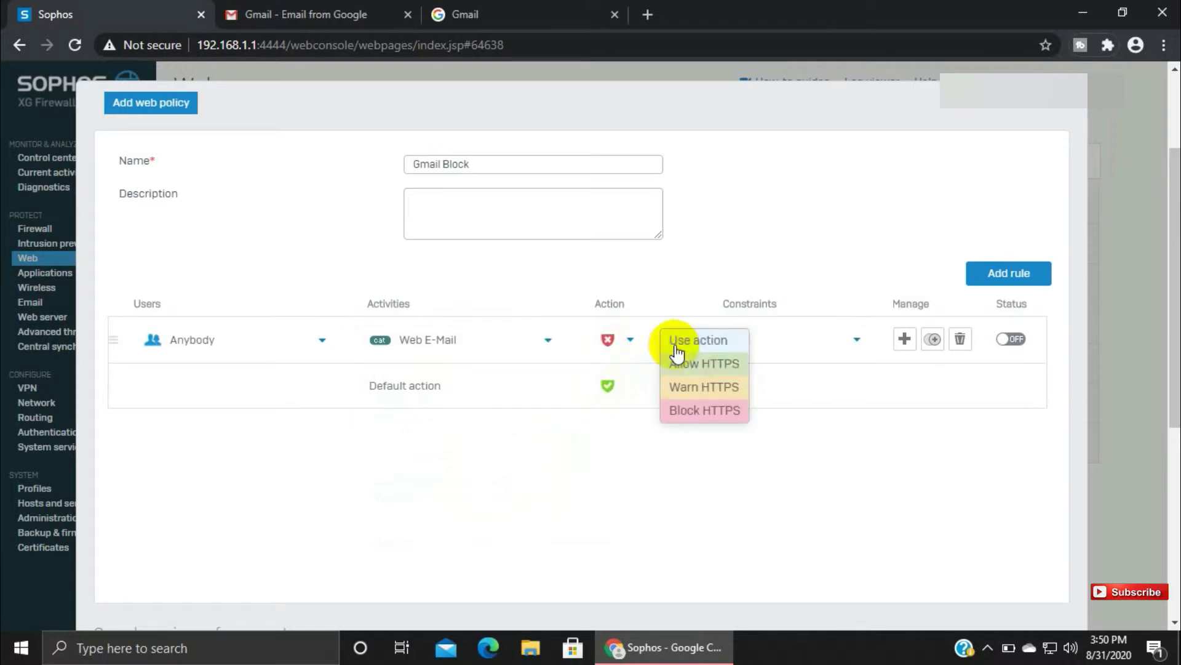
{"action": "left_click", "coordinate": [695, 411]}
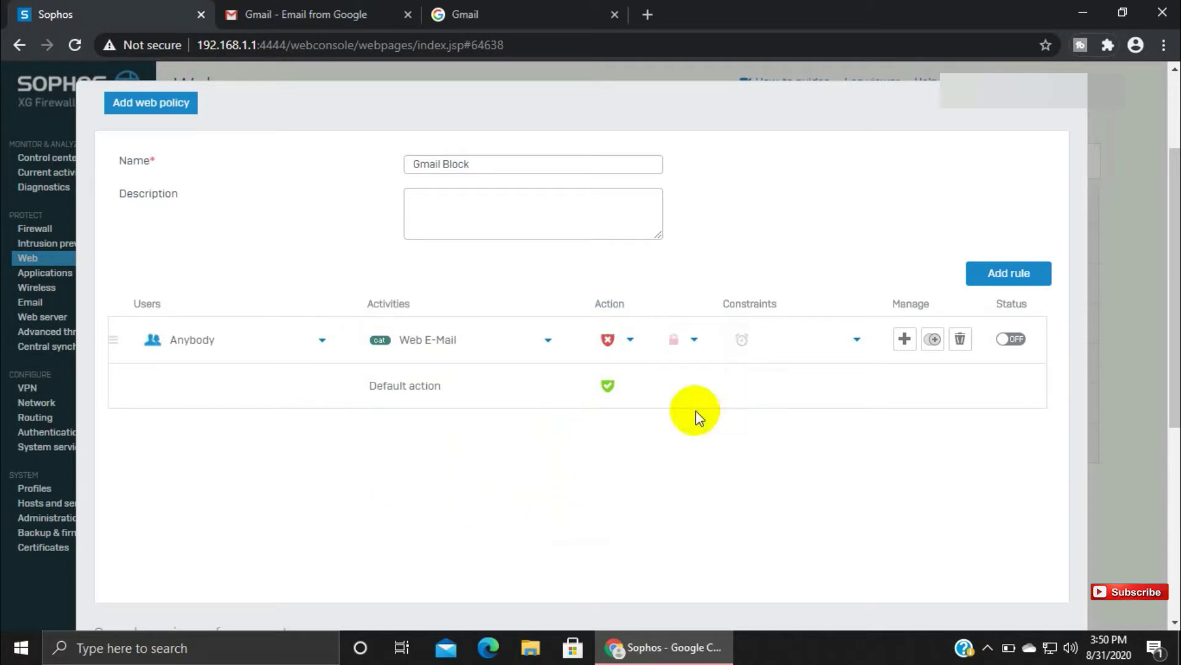
{"action": "left_click", "coordinate": [786, 338]}
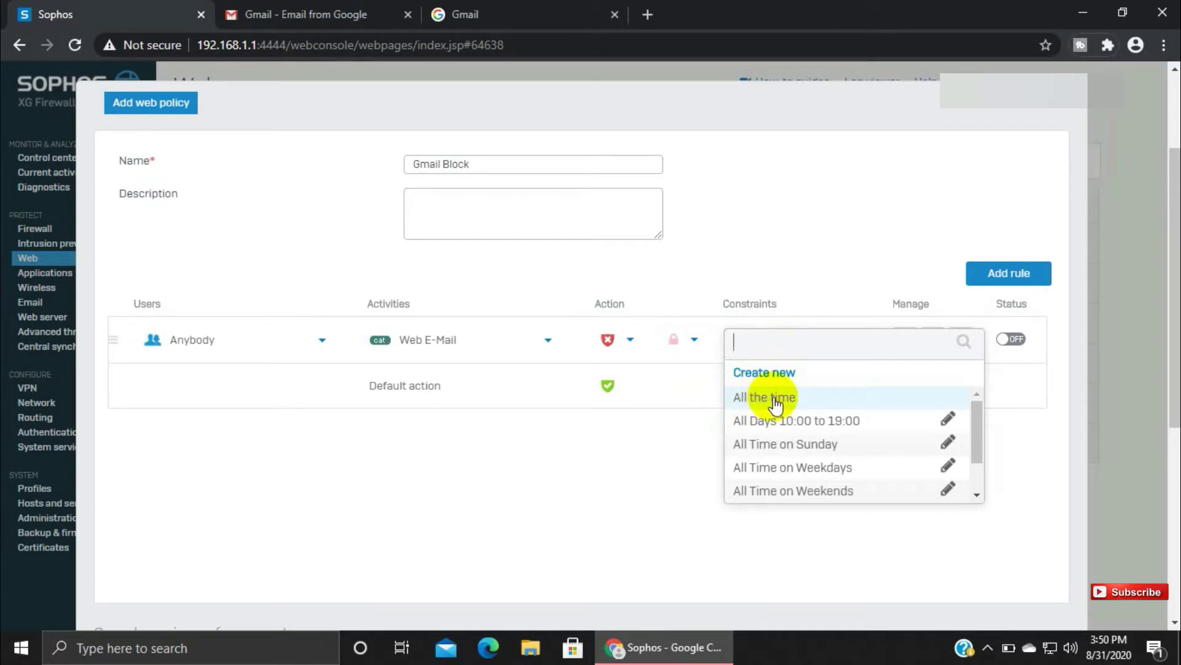
{"action": "left_click", "coordinate": [774, 400]}
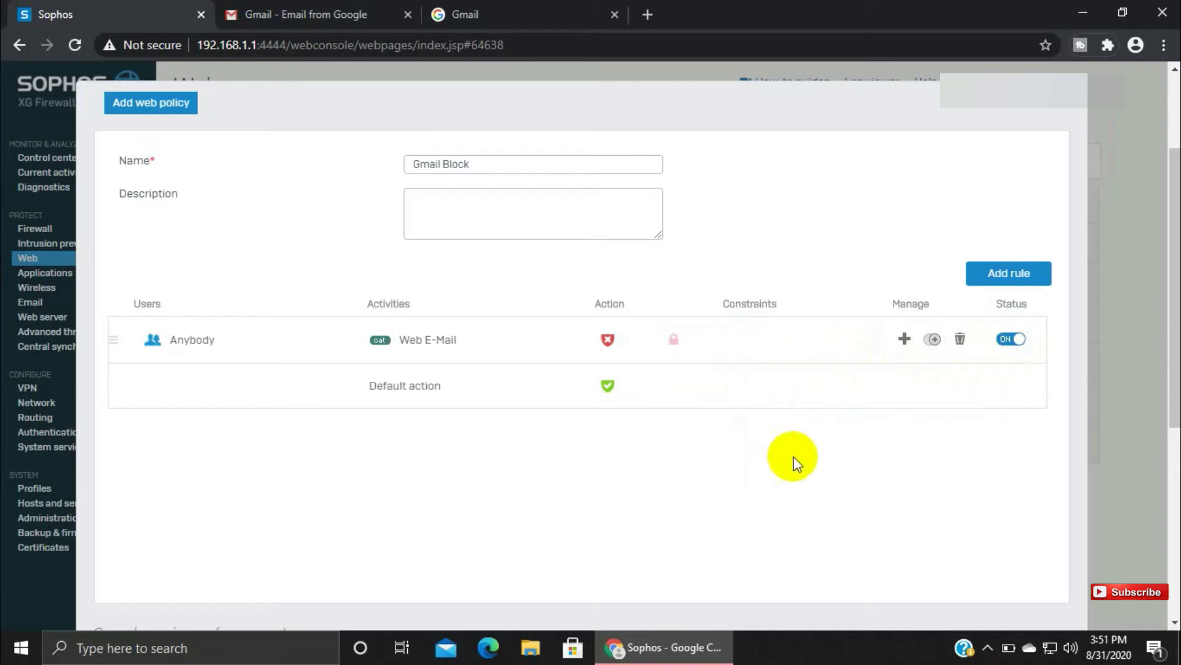
Step: Save the web policy without adding it to a firewall rule, and expand Gmail Block in the policy list
{"action": "left_click_drag", "start_coordinate": [1170, 391], "coordinate": [1172, 580]}
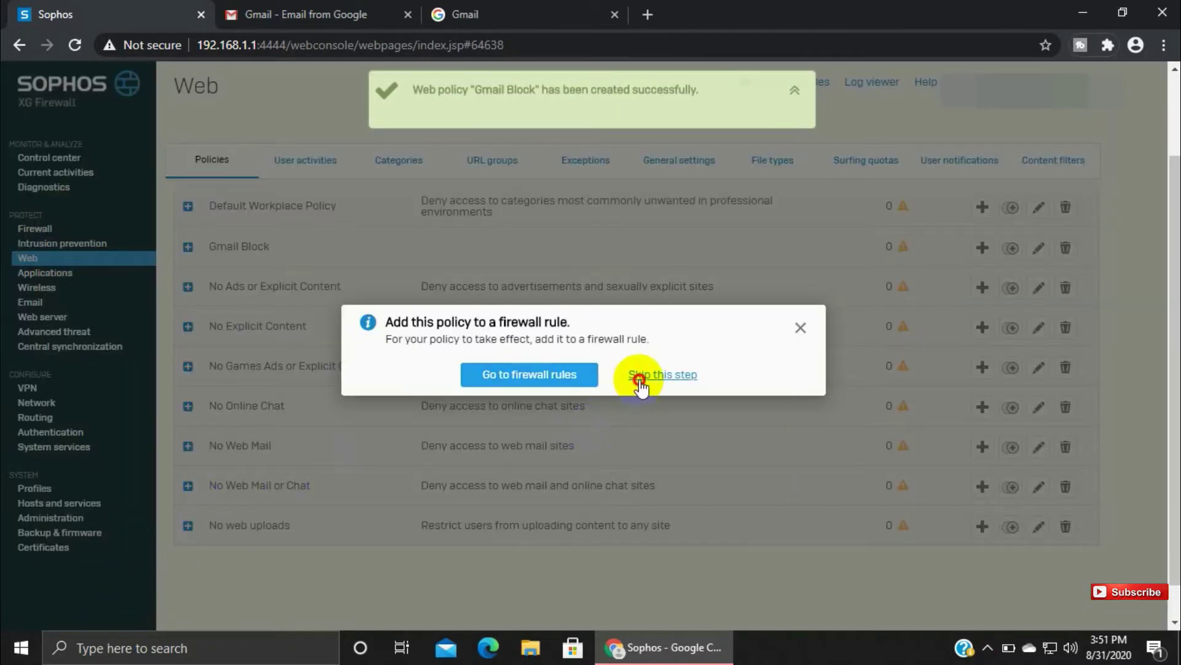
{"action": "left_click", "coordinate": [640, 377]}
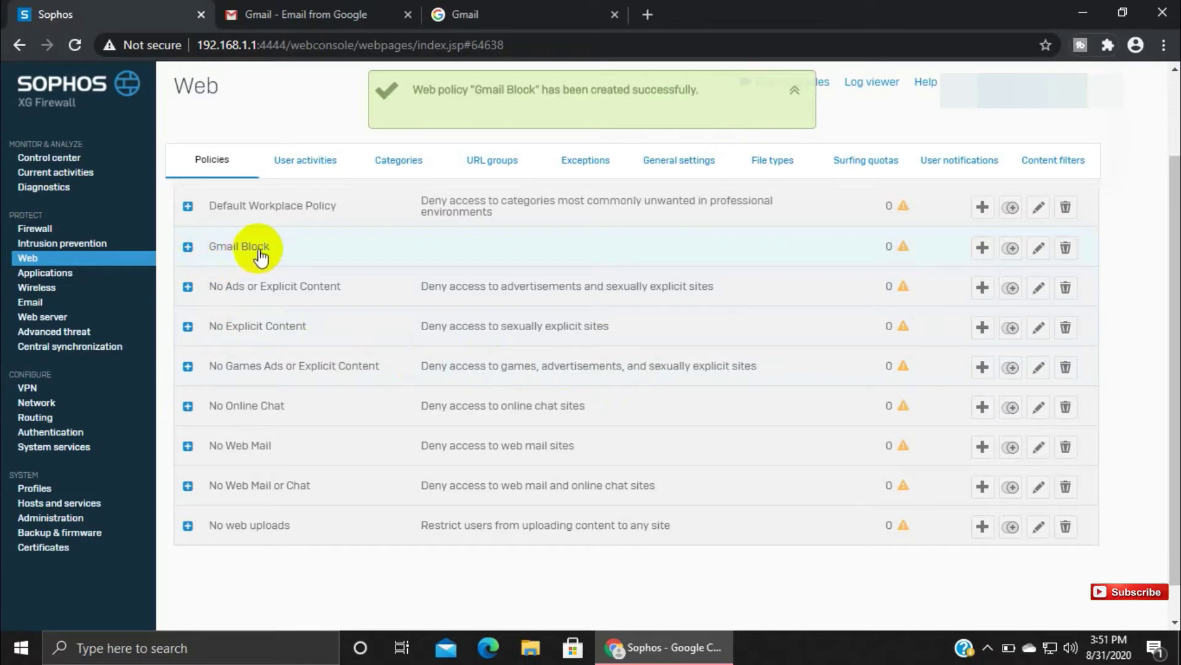
{"action": "left_click", "coordinate": [188, 247]}
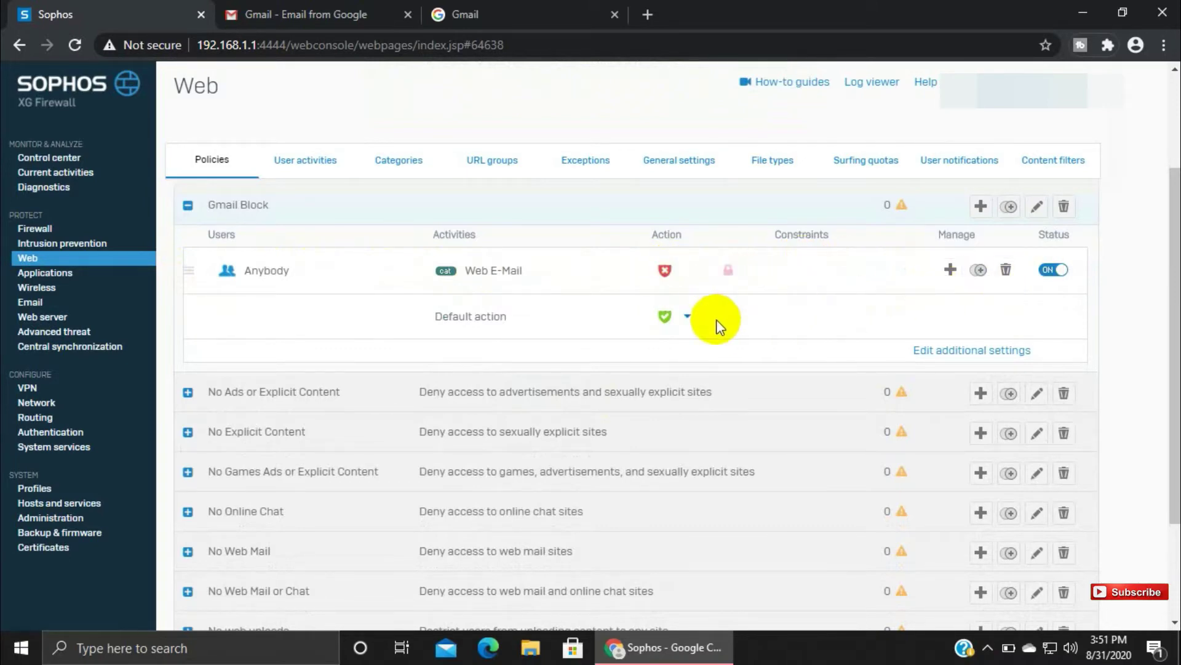
Step: Create and save an application filter policy named "Gmail Block" based on the Allow All template
{"action": "left_click", "coordinate": [64, 276]}
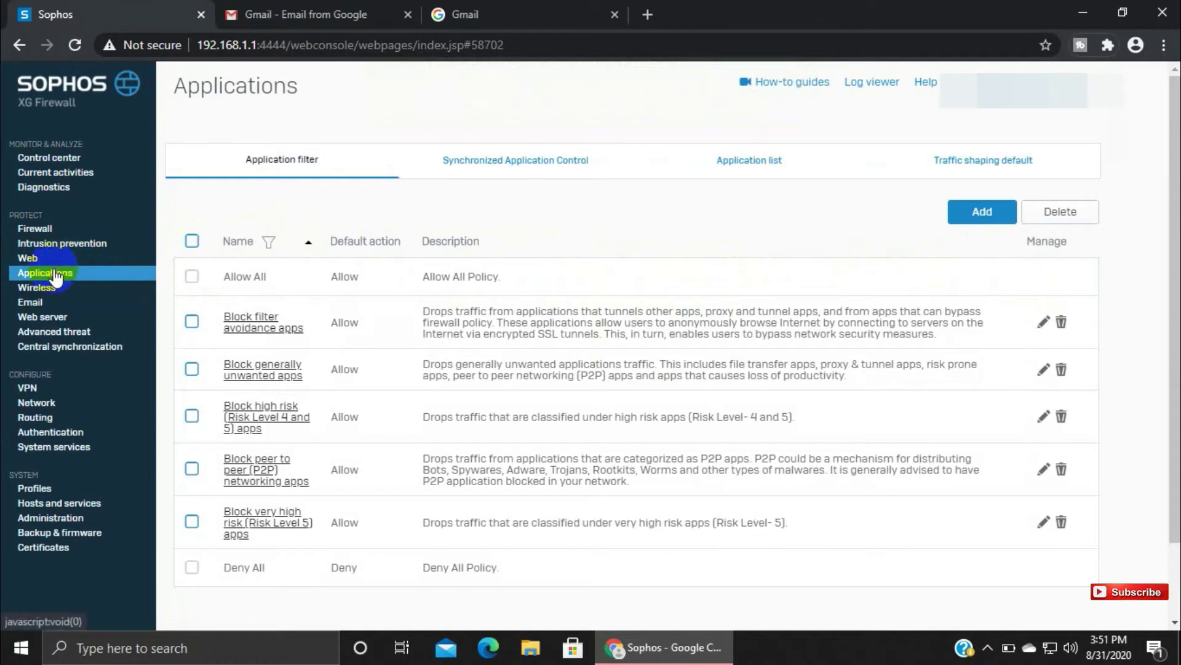
{"action": "left_click", "coordinate": [968, 216]}
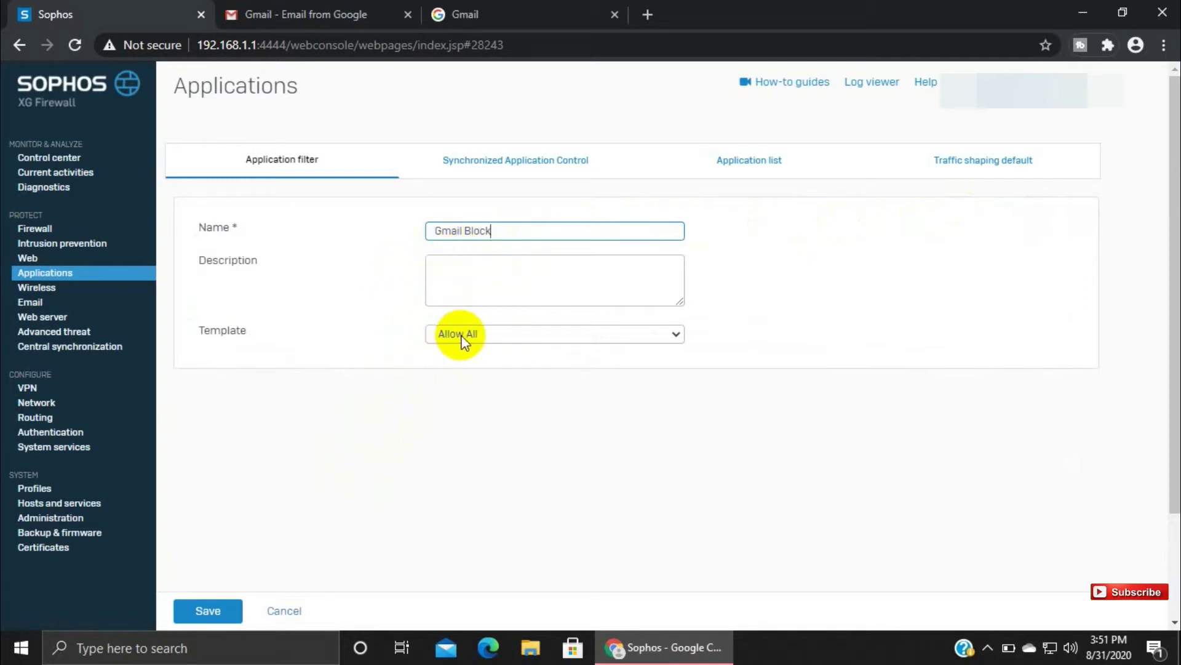
{"action": "left_click", "coordinate": [209, 611]}
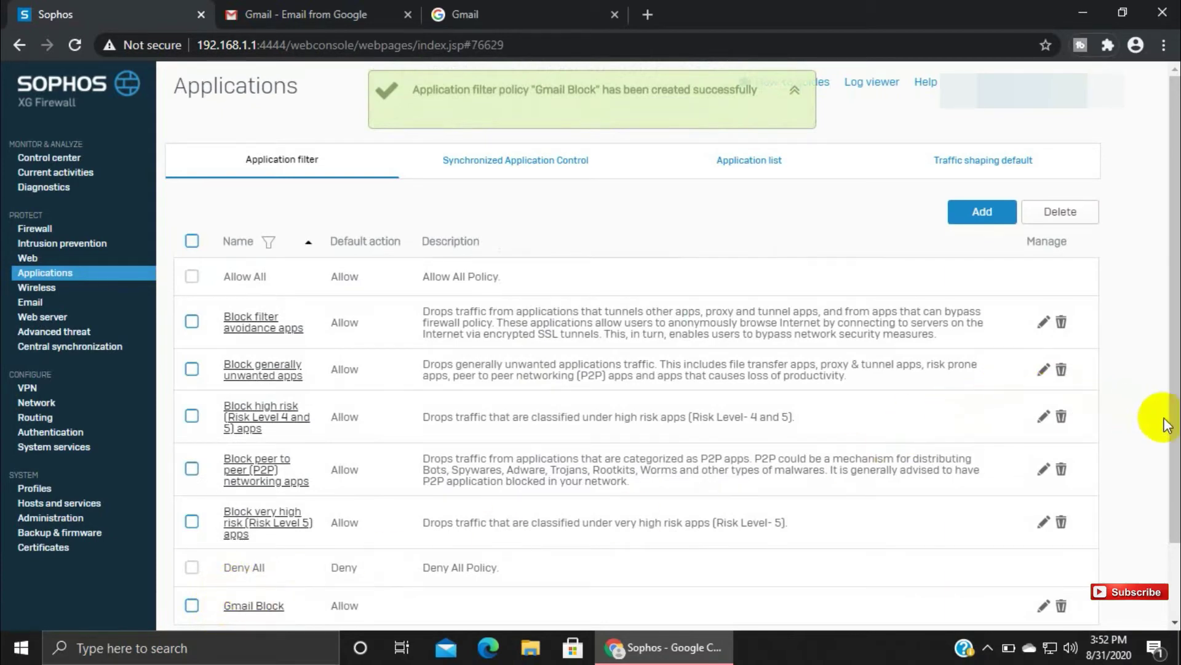
Step: Open the Gmail Block application filter policy and start a new rule that selects individual applications
{"action": "scroll", "coordinate": [1161, 501], "scroll_direction": "down", "scroll_amount": 2}
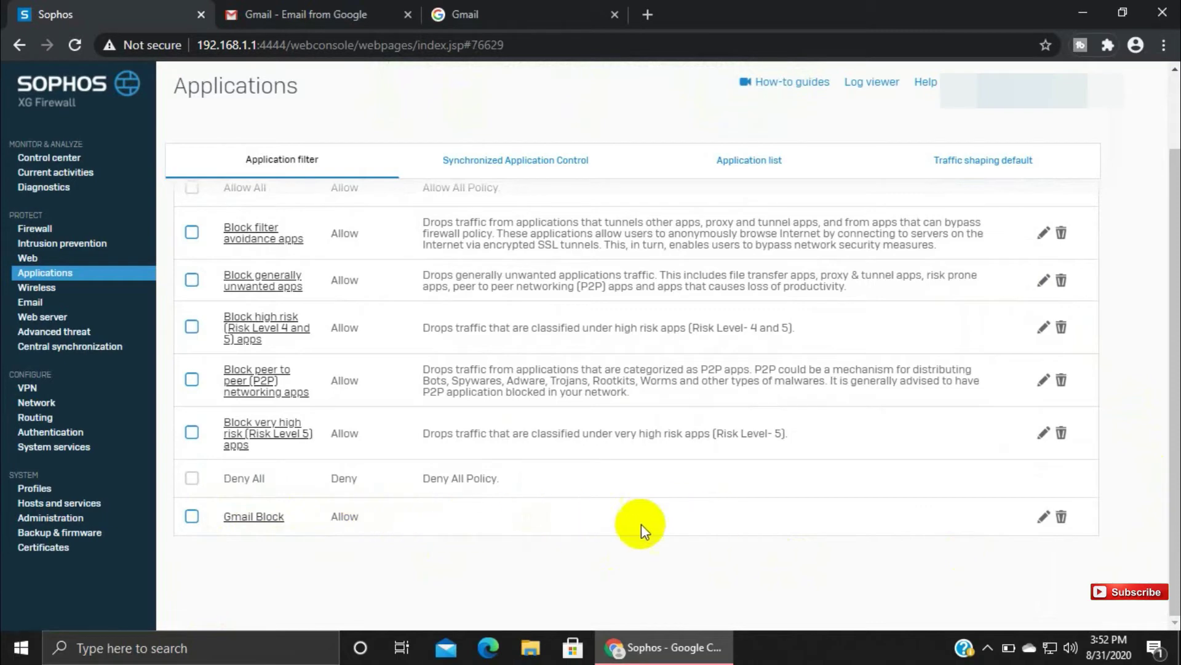
{"action": "left_click", "coordinate": [257, 519]}
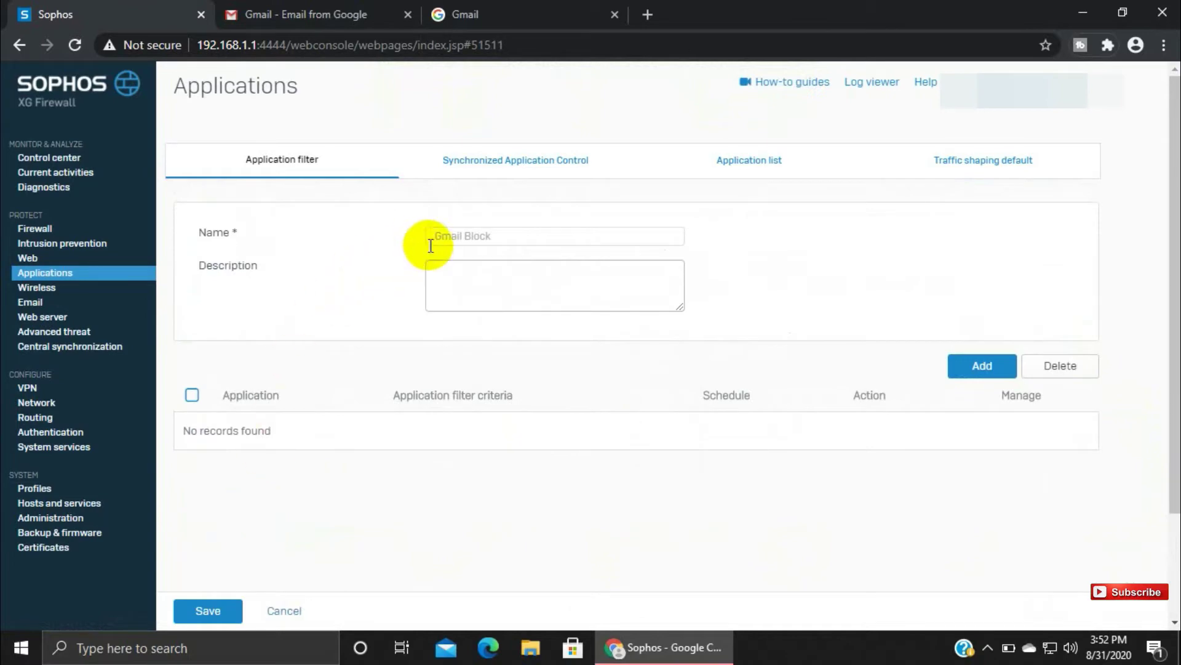
{"action": "left_click", "coordinate": [964, 369]}
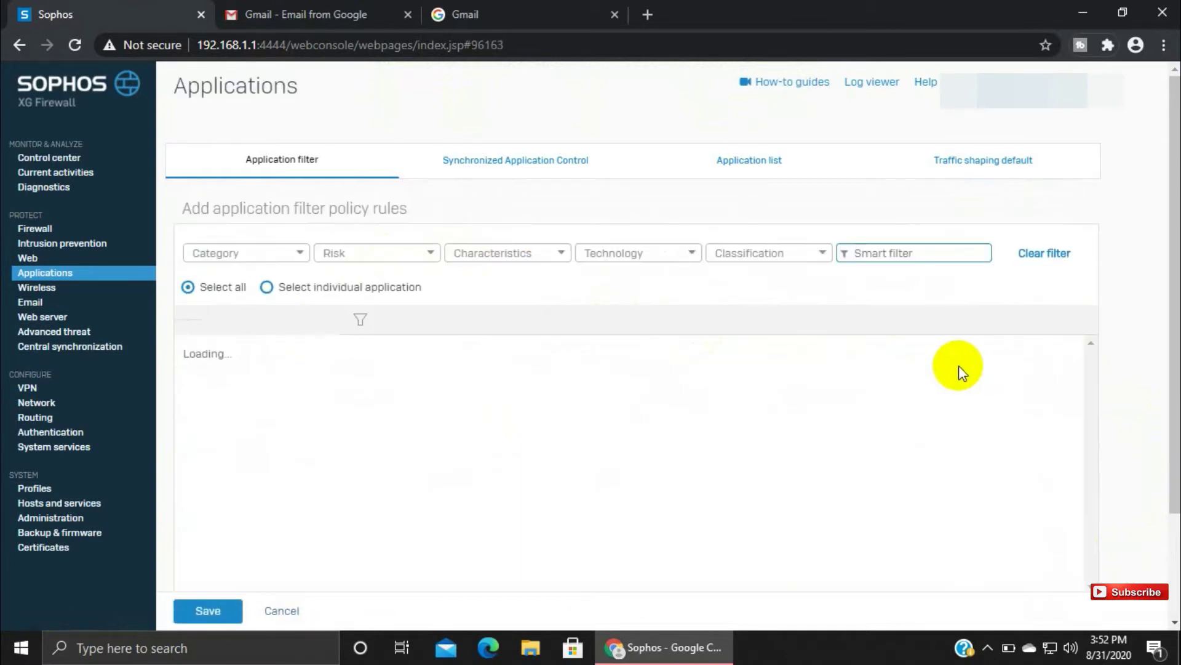
{"action": "left_click", "coordinate": [267, 289]}
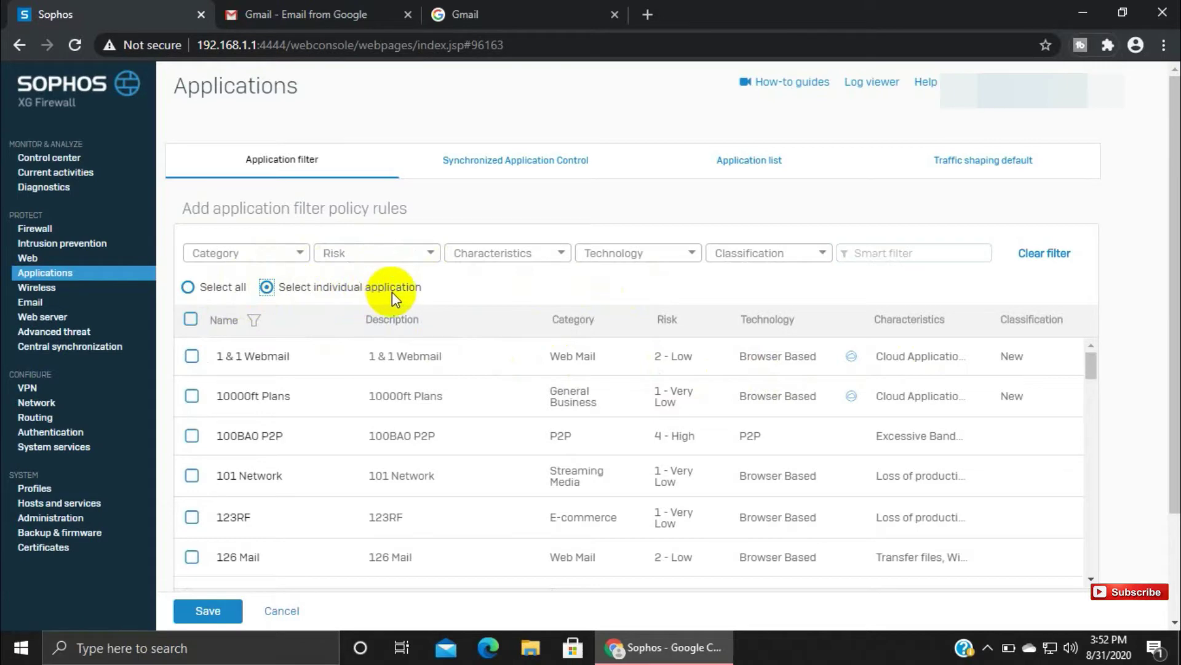
Step: Filter the applications by name for Gmail, select all the listed ones, and save the policy rule
{"action": "left_click", "coordinate": [256, 318]}
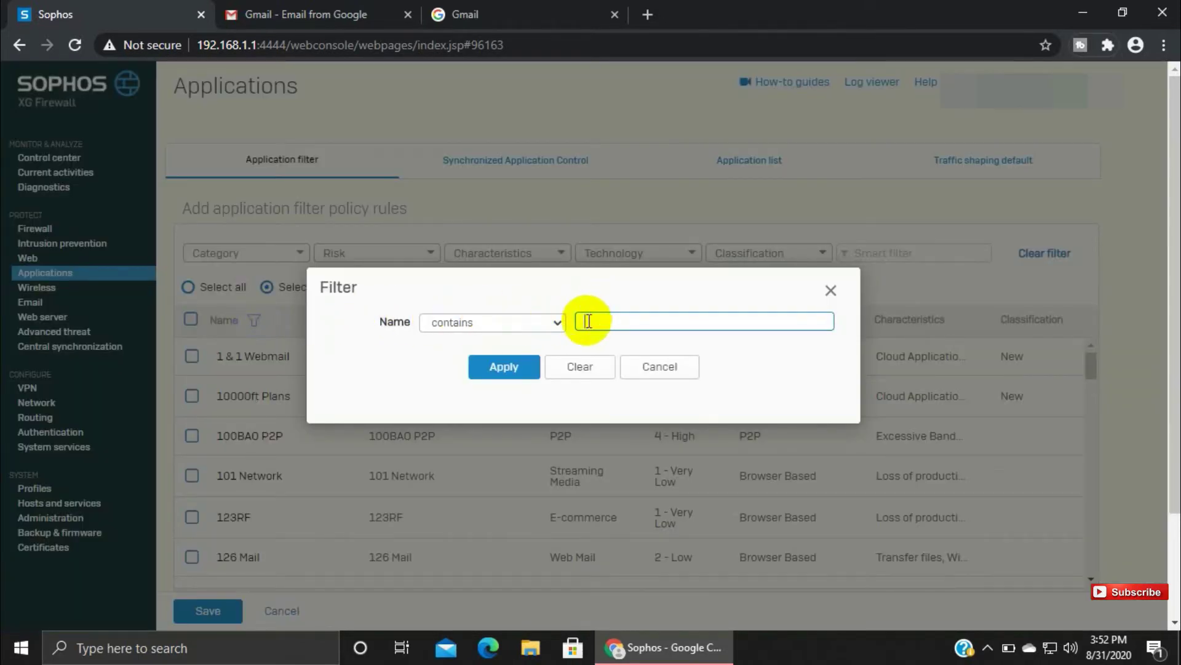
{"action": "left_click", "coordinate": [643, 366]}
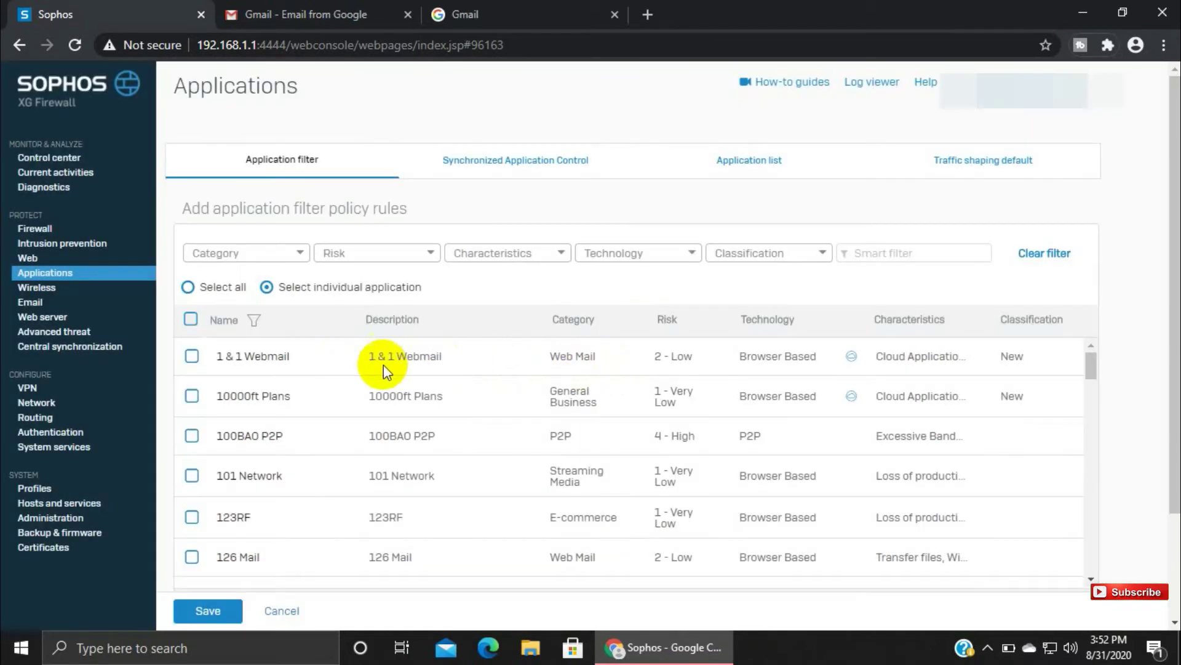
{"action": "left_click", "coordinate": [253, 321]}
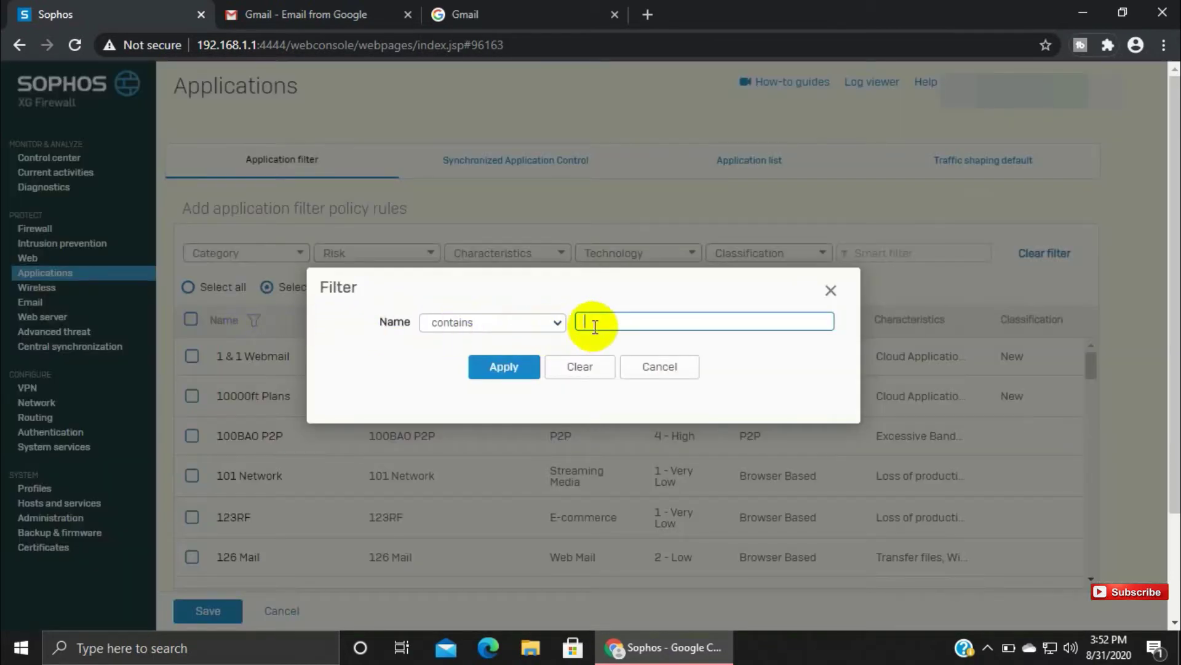
{"action": "left_click", "coordinate": [584, 362]}
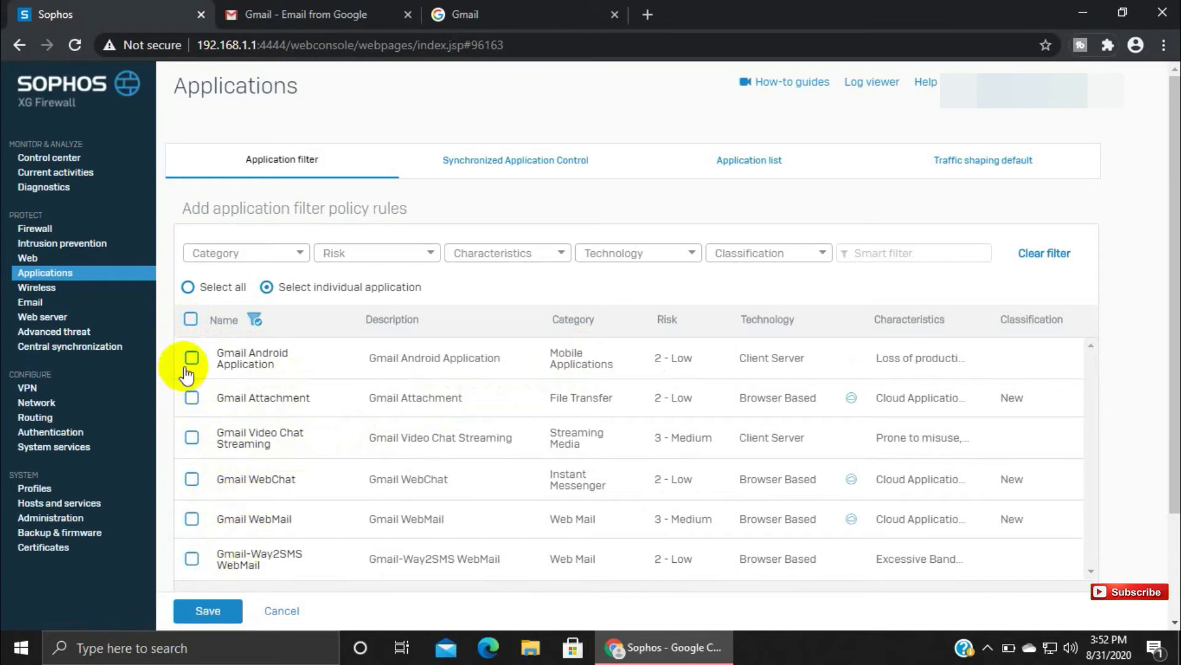
{"action": "left_click", "coordinate": [191, 319]}
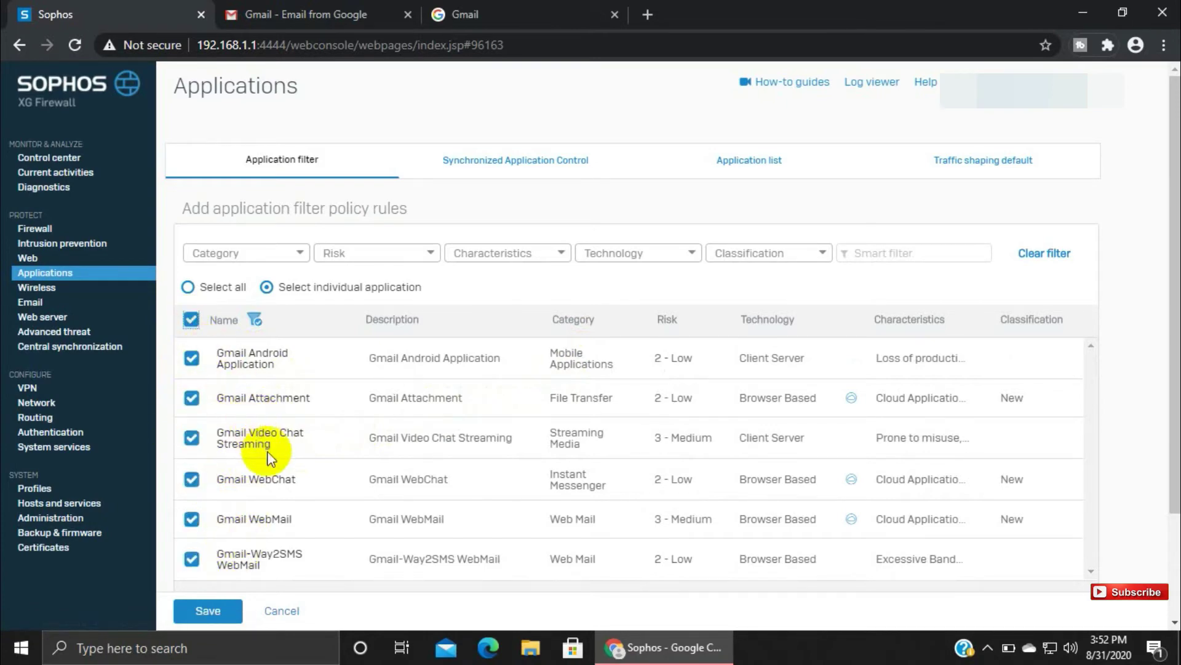
{"action": "left_click", "coordinate": [209, 615]}
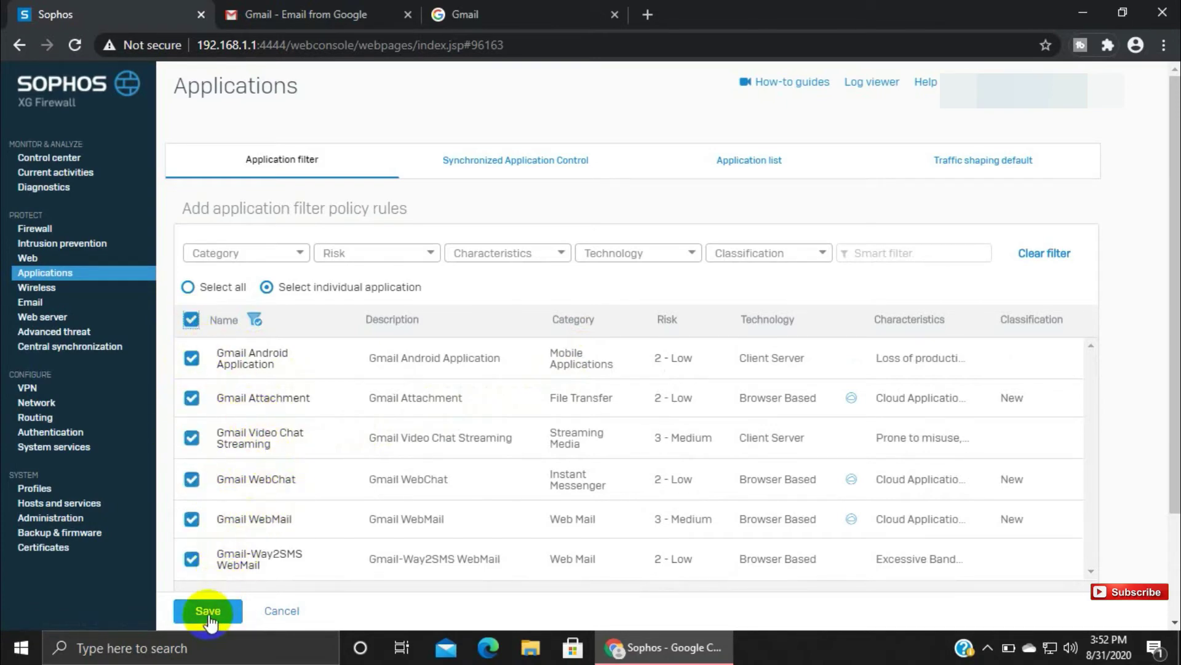
Step: Save the Gmail Block application filter policy with its new deny rule for the Gmail applications
{"action": "left_click_drag", "start_coordinate": [1174, 390], "coordinate": [1174, 499]}
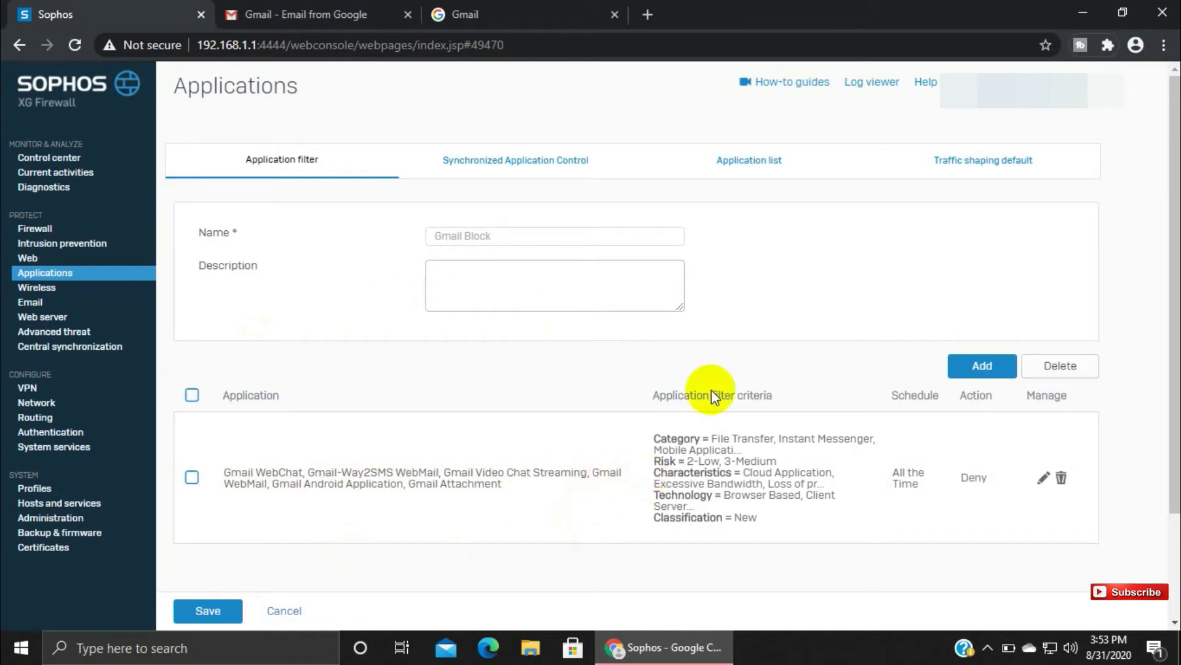
{"action": "mouse_move", "coordinate": [714, 490]}
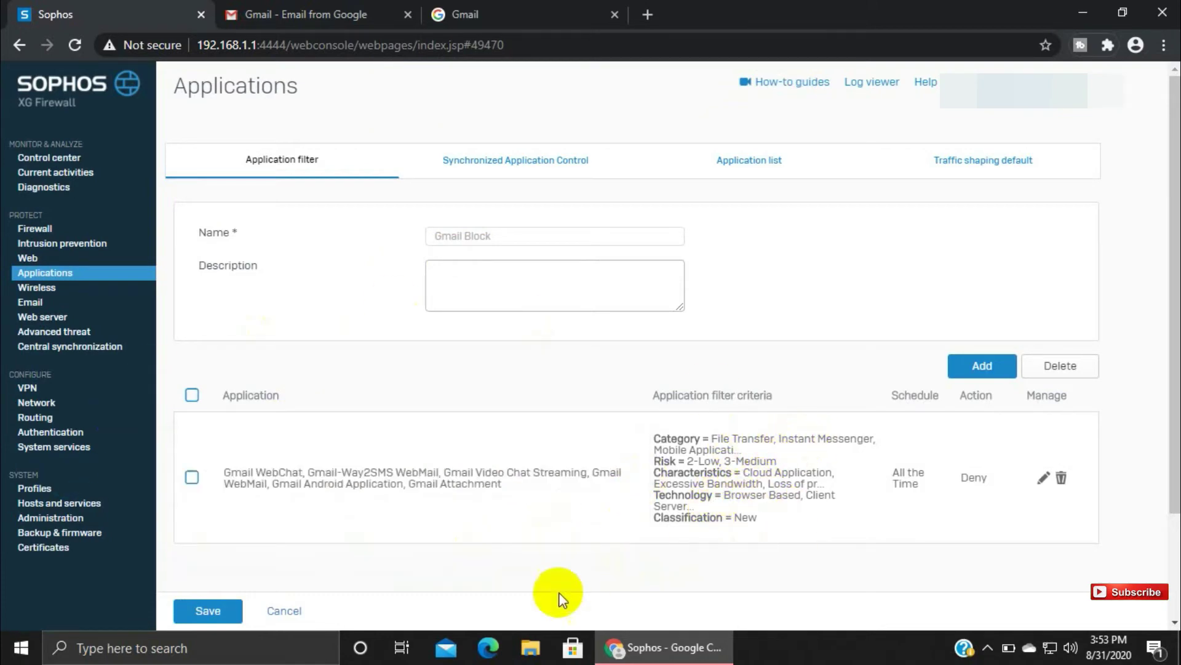
{"action": "left_click", "coordinate": [229, 612]}
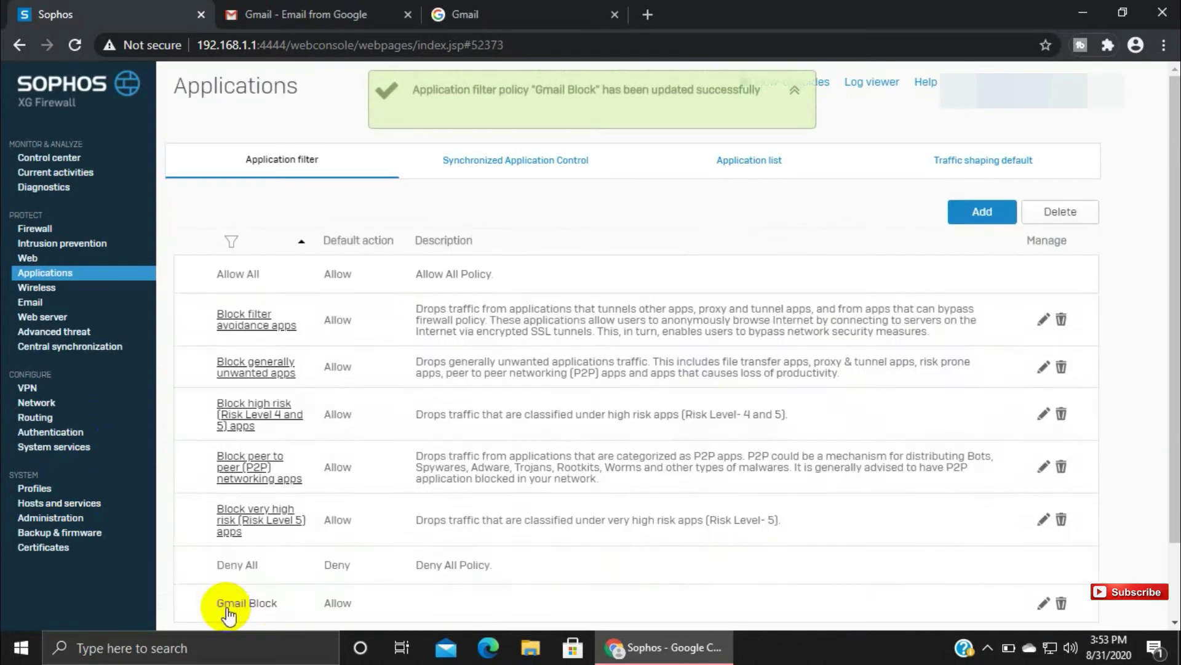
Step: Add a user/network firewall rule and name it "Gmail Block Test"
{"action": "left_click", "coordinate": [36, 228]}
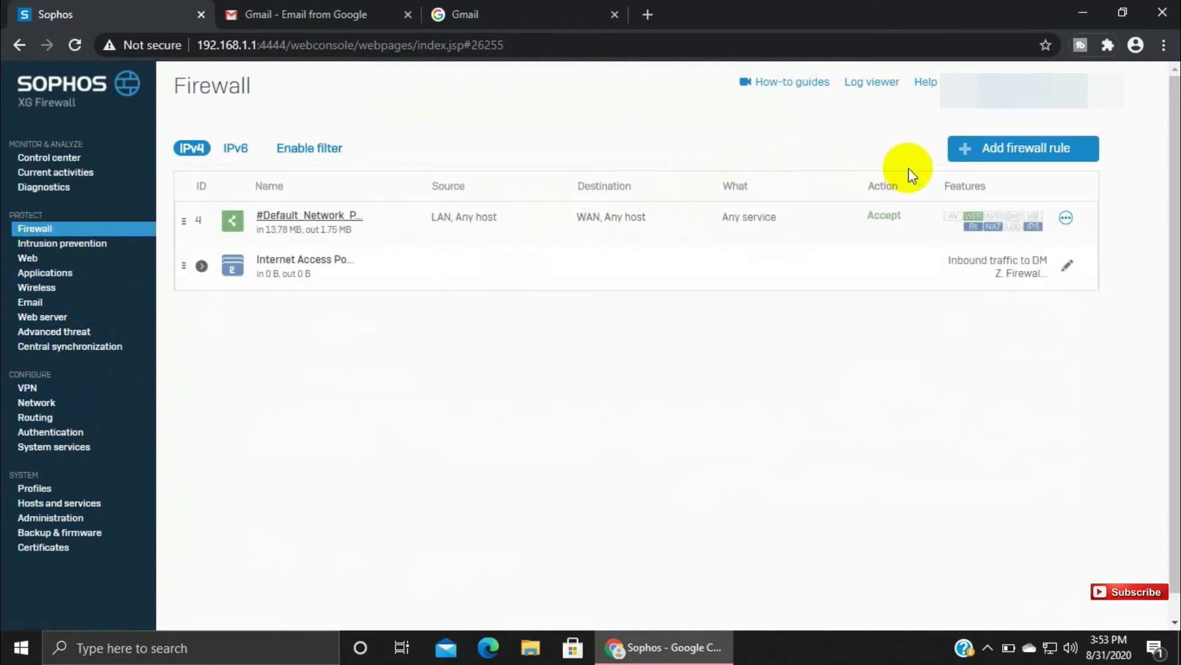
{"action": "left_click", "coordinate": [984, 161]}
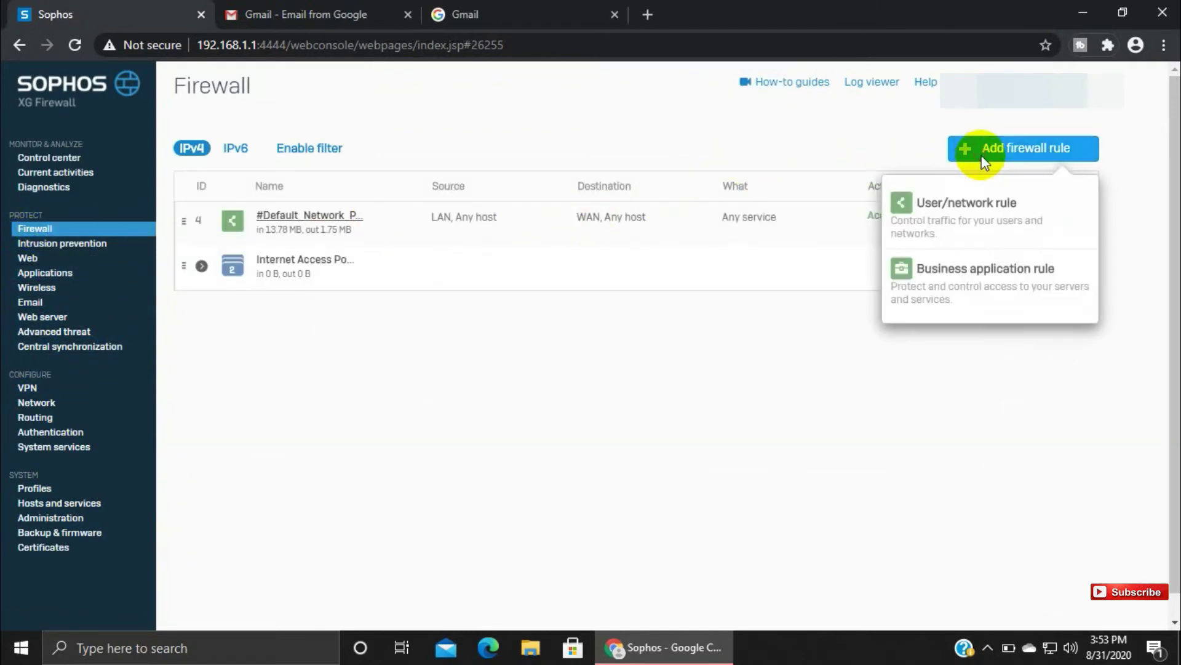
{"action": "left_click", "coordinate": [979, 217]}
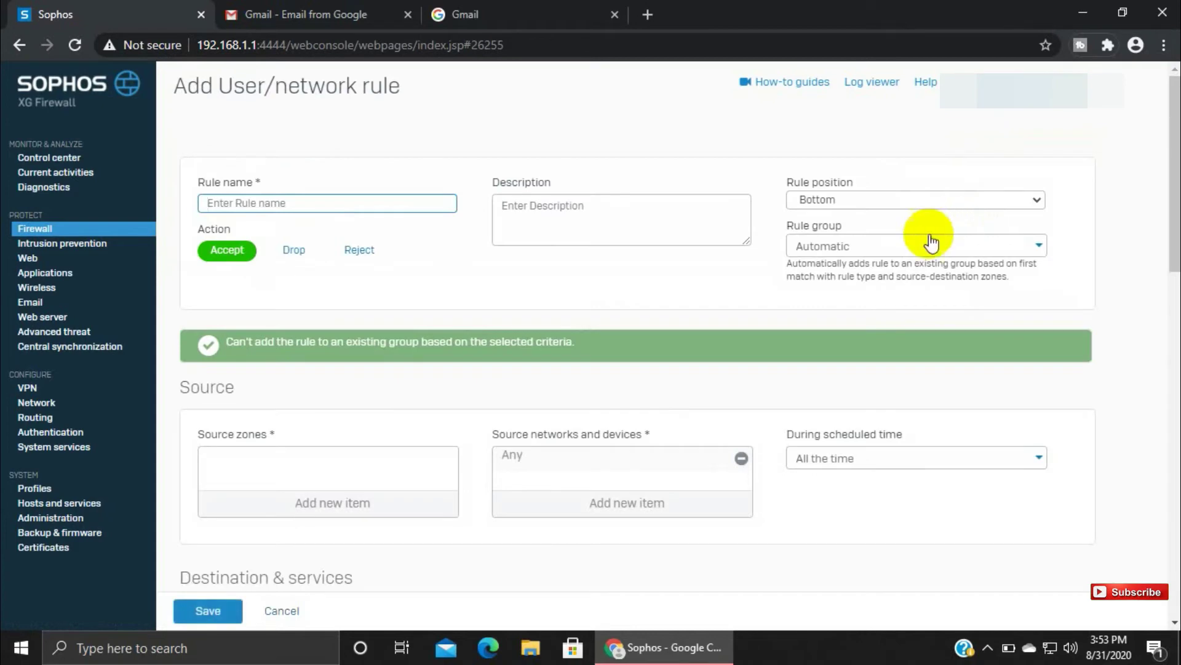
{"action": "left_click", "coordinate": [276, 208]}
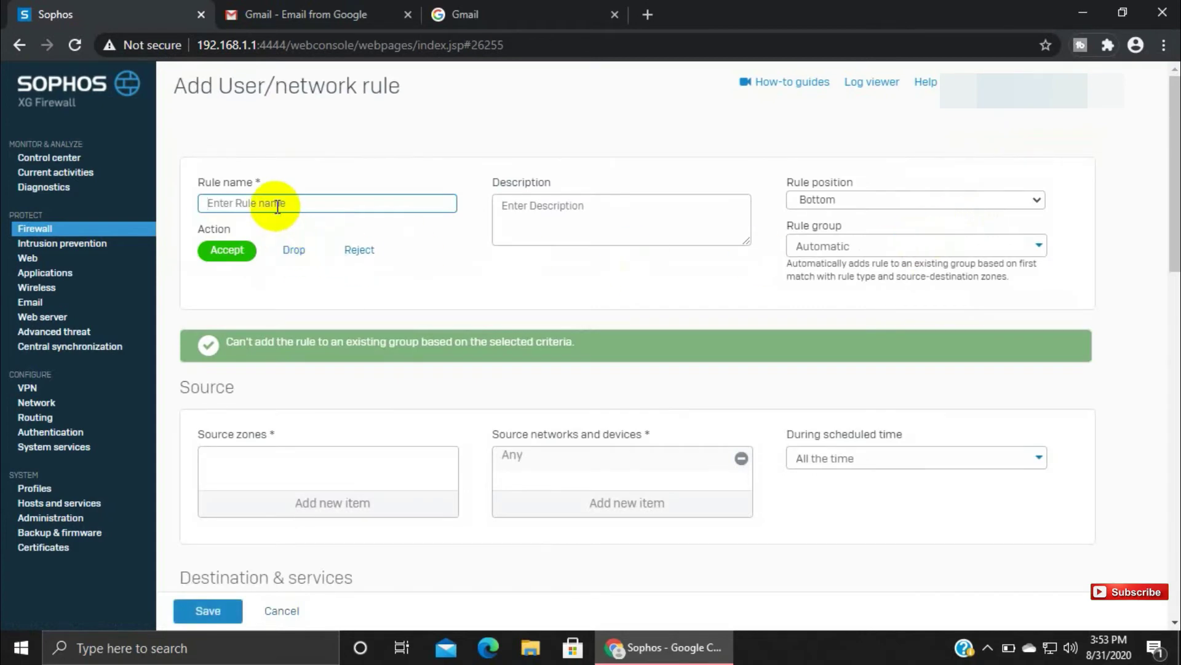
{"action": "type", "text": "Gmail Block Test"}
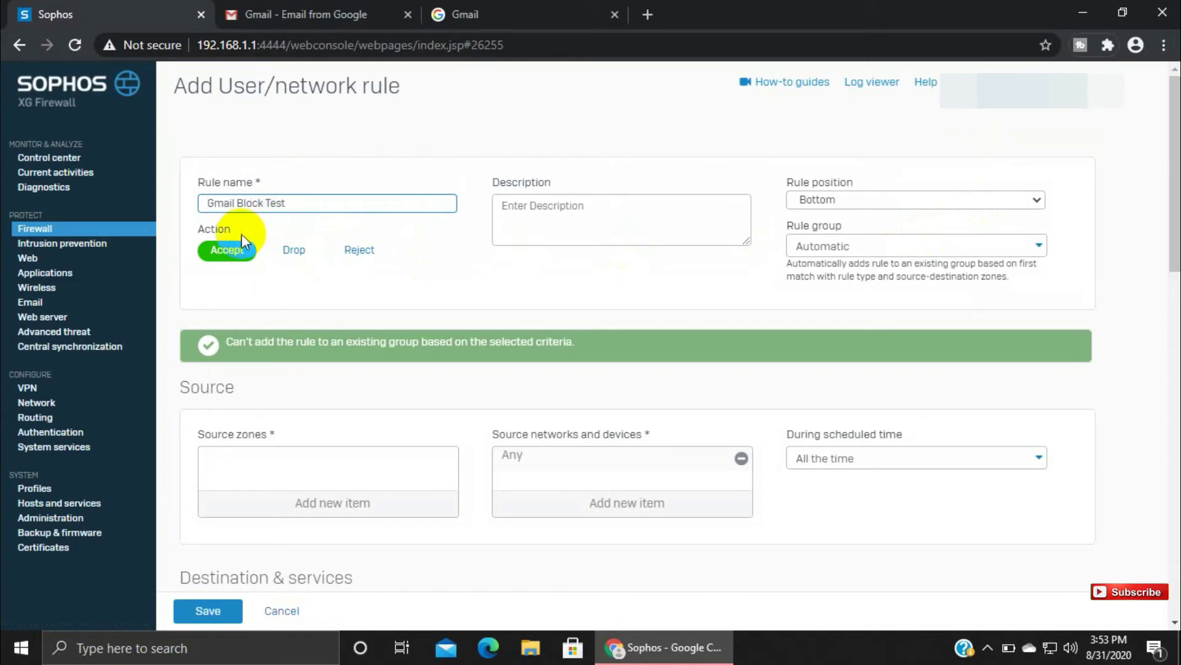
Step: Set the firewall rule's action to Accept, its position to Top and its rule group to None
{"action": "left_click", "coordinate": [294, 250]}
{"action": "left_click", "coordinate": [337, 250]}
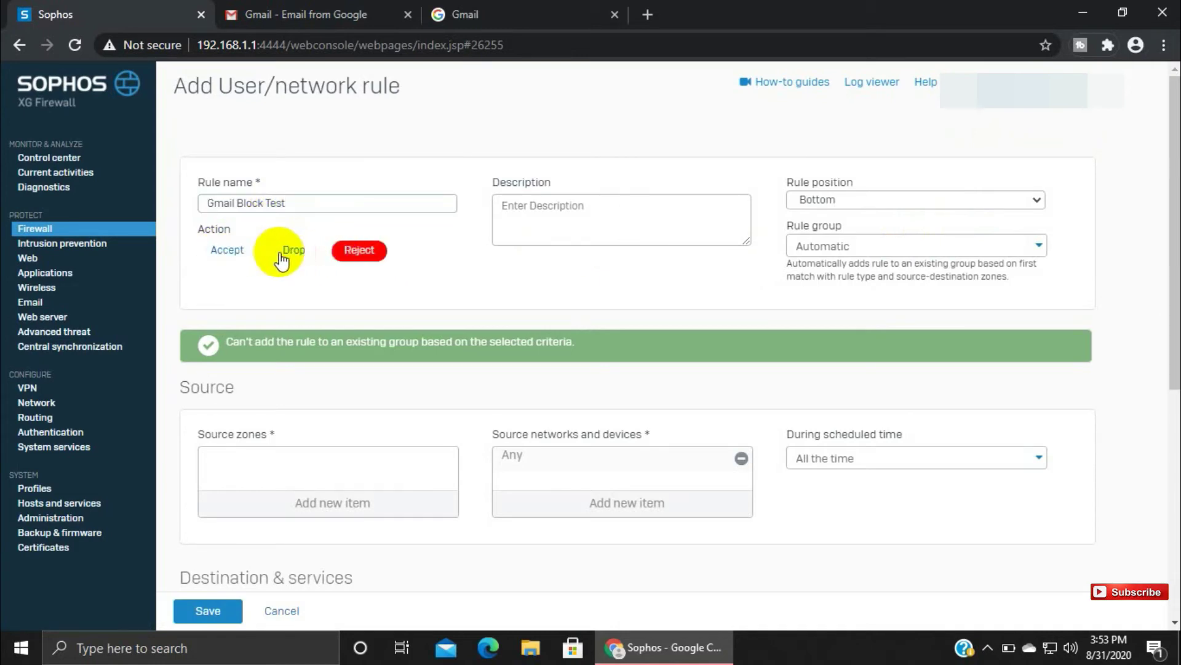
{"action": "left_click", "coordinate": [229, 251]}
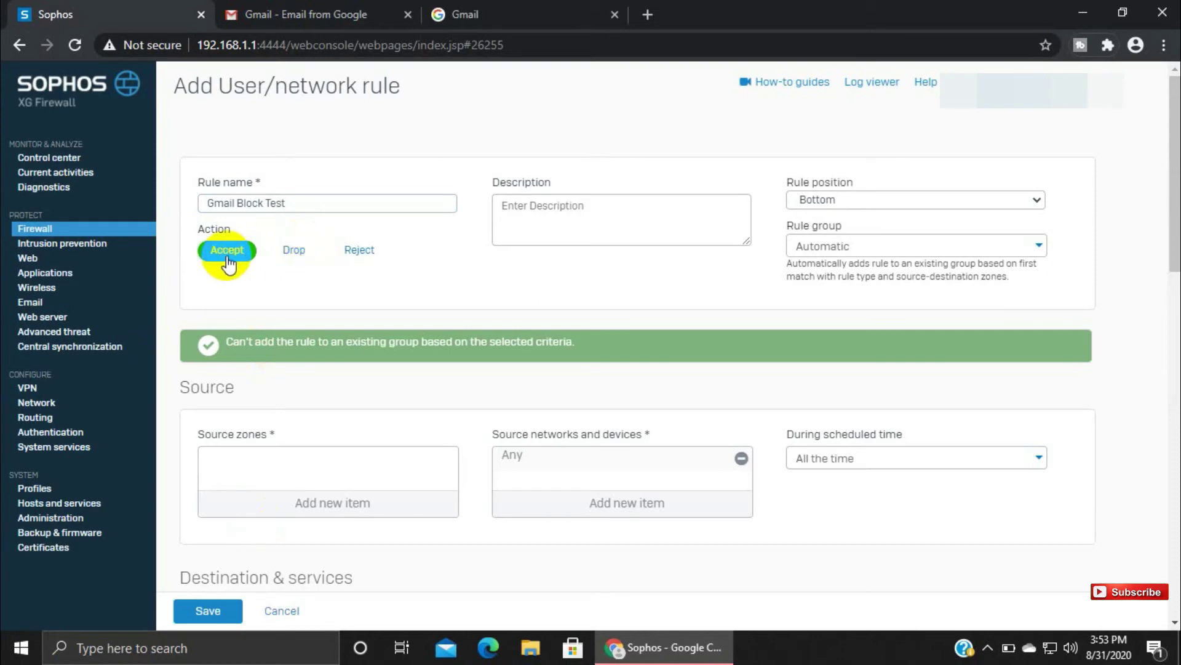
{"action": "left_click", "coordinate": [860, 208]}
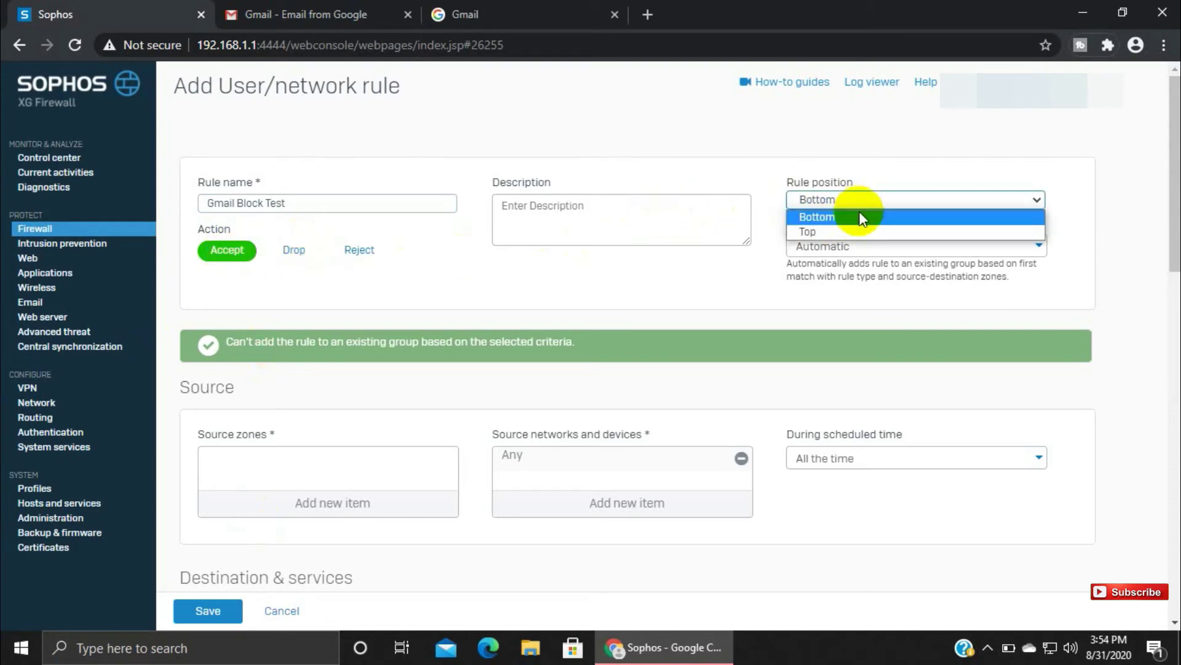
{"action": "left_click", "coordinate": [847, 230]}
{"action": "left_click", "coordinate": [851, 247]}
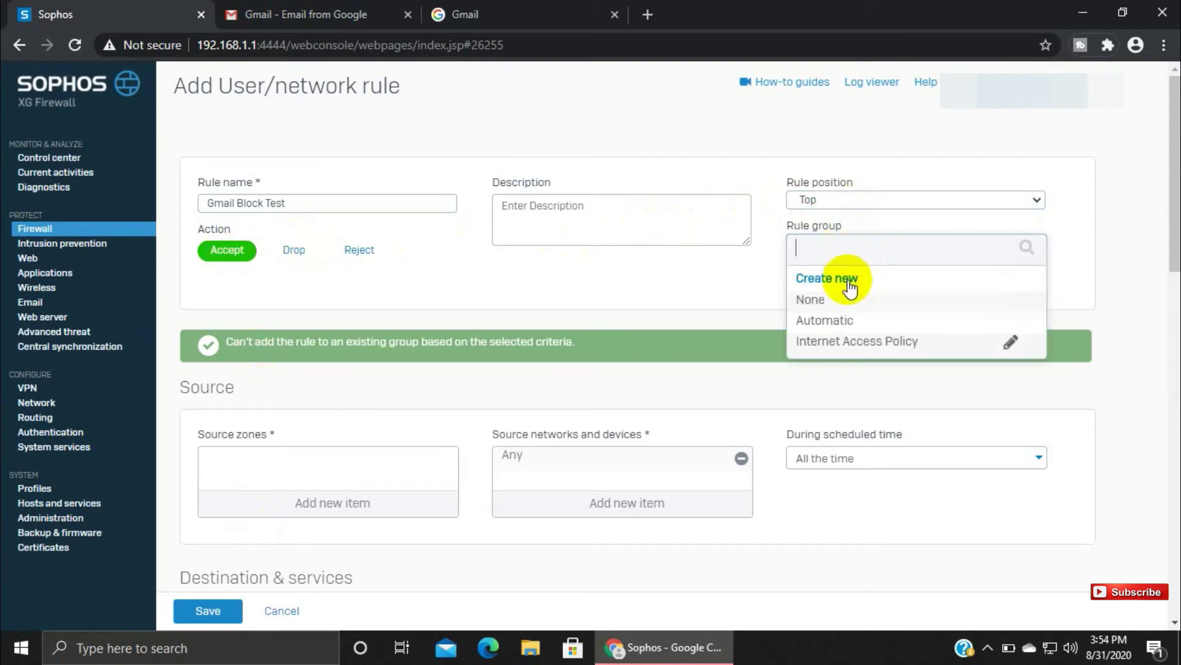
{"action": "left_click", "coordinate": [831, 300]}
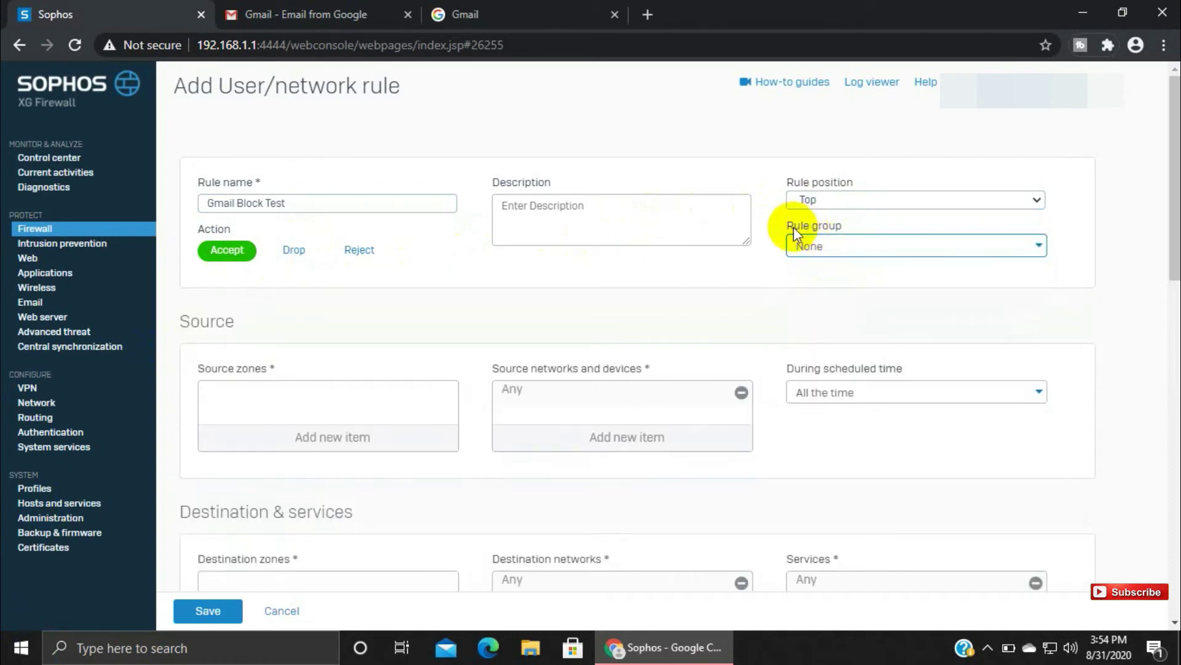
Step: Add LAN as the rule's source zone and WAN as its destination zone
{"action": "left_click", "coordinate": [323, 437]}
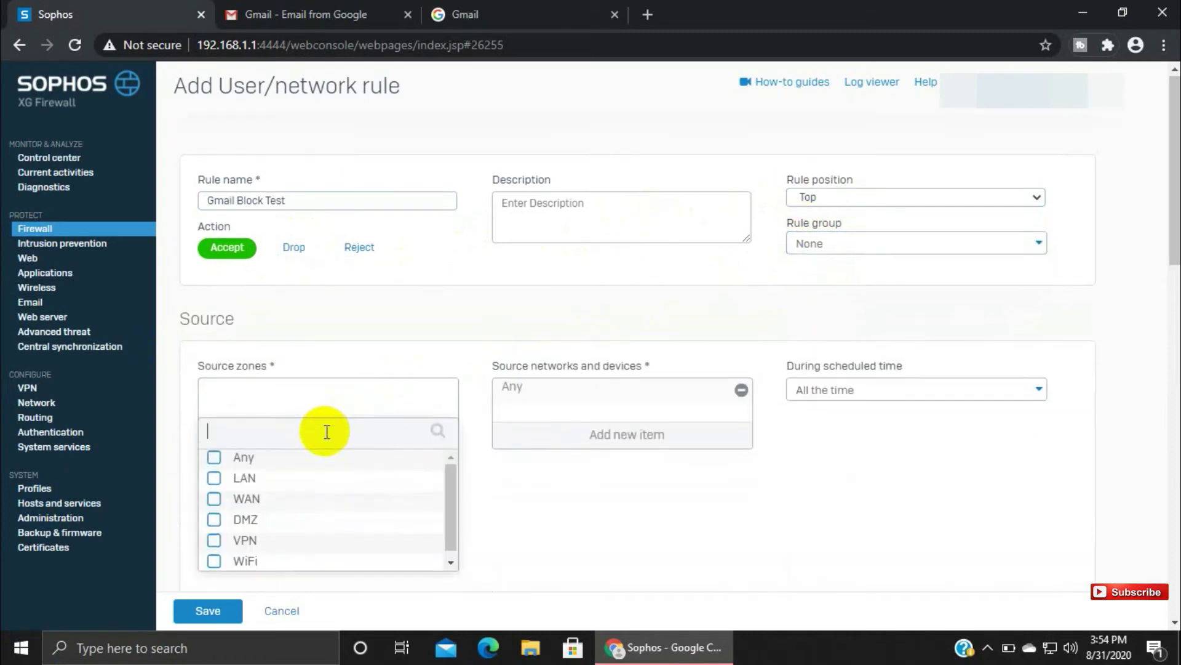
{"action": "left_click", "coordinate": [215, 477]}
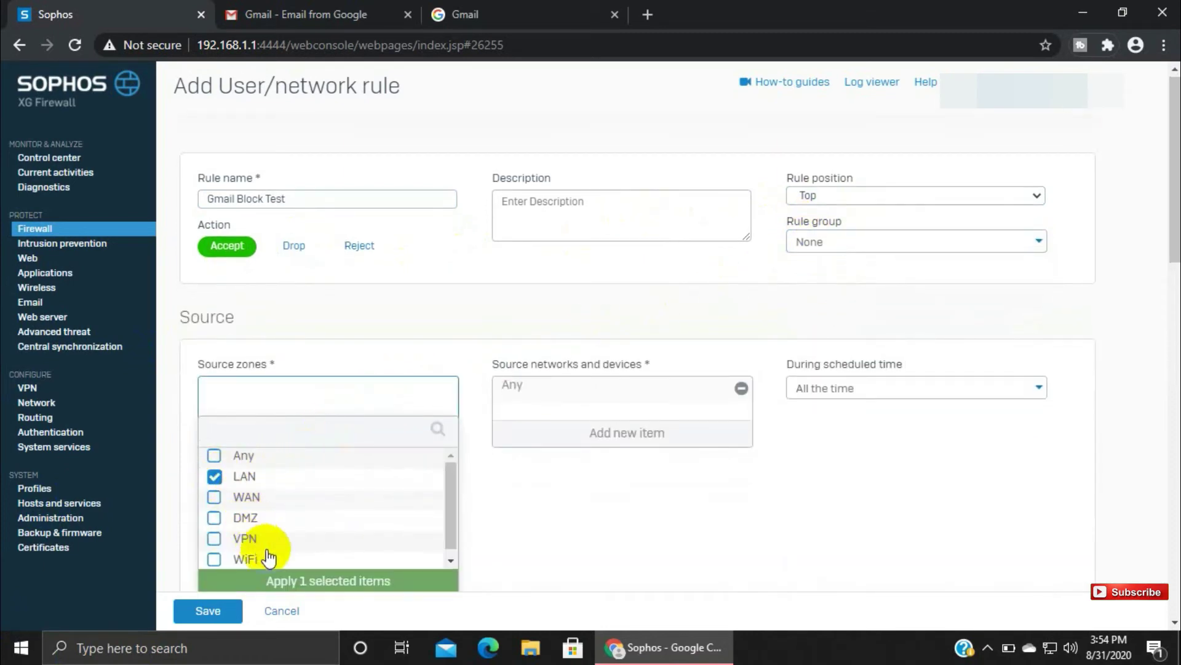
{"action": "left_click", "coordinate": [297, 580]}
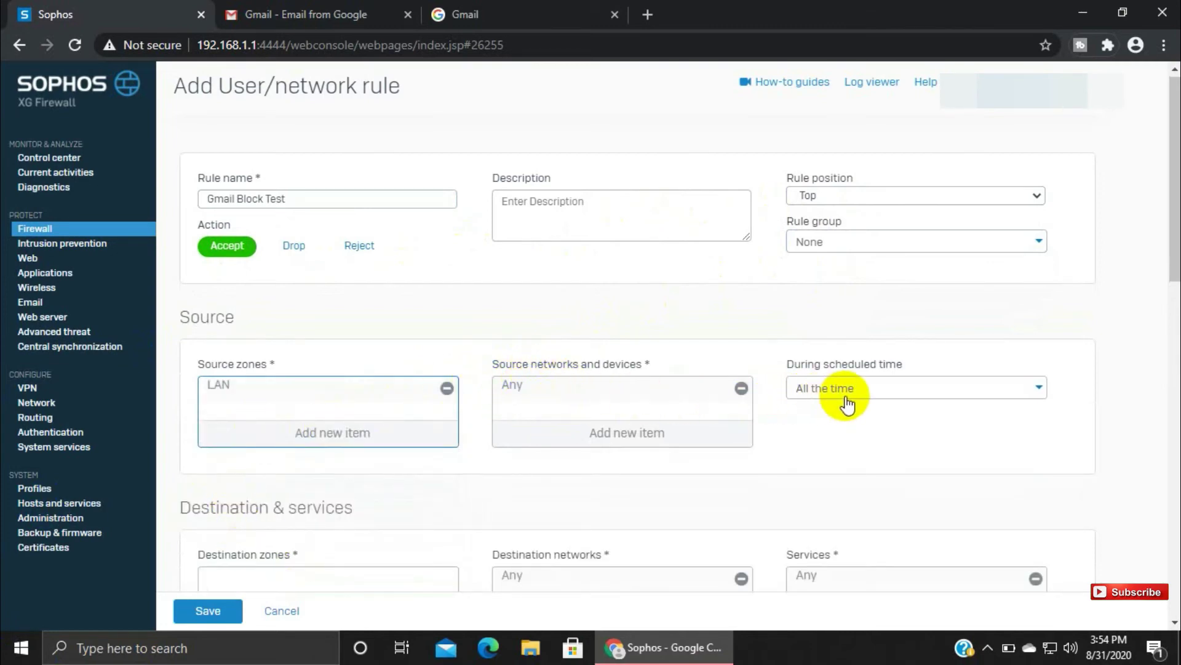
{"action": "scroll", "coordinate": [842, 419], "scroll_direction": "down", "scroll_amount": 1}
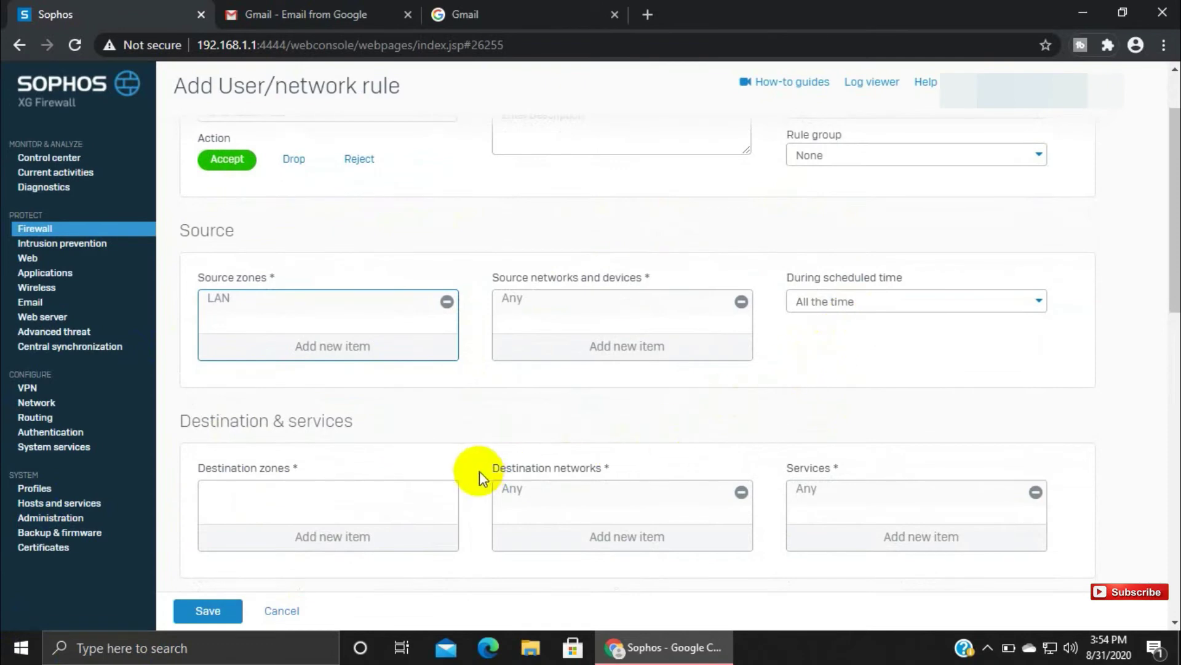
{"action": "scroll", "coordinate": [431, 462], "scroll_direction": "down", "scroll_amount": 1}
{"action": "left_click", "coordinate": [298, 438]}
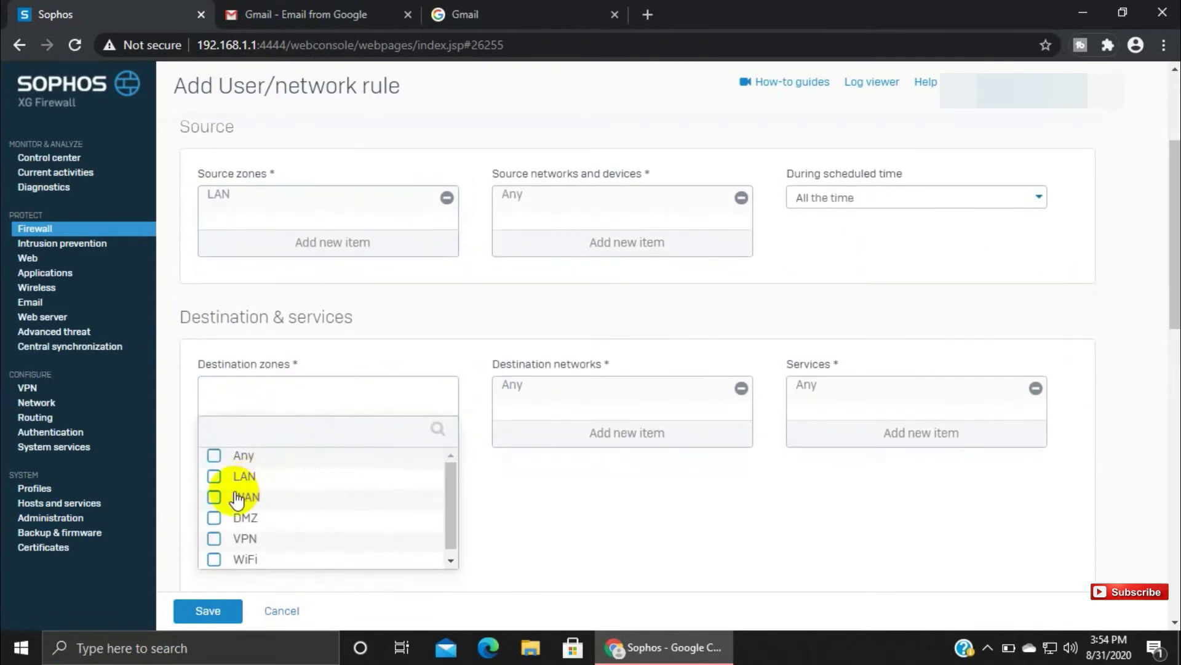
{"action": "left_click", "coordinate": [214, 497]}
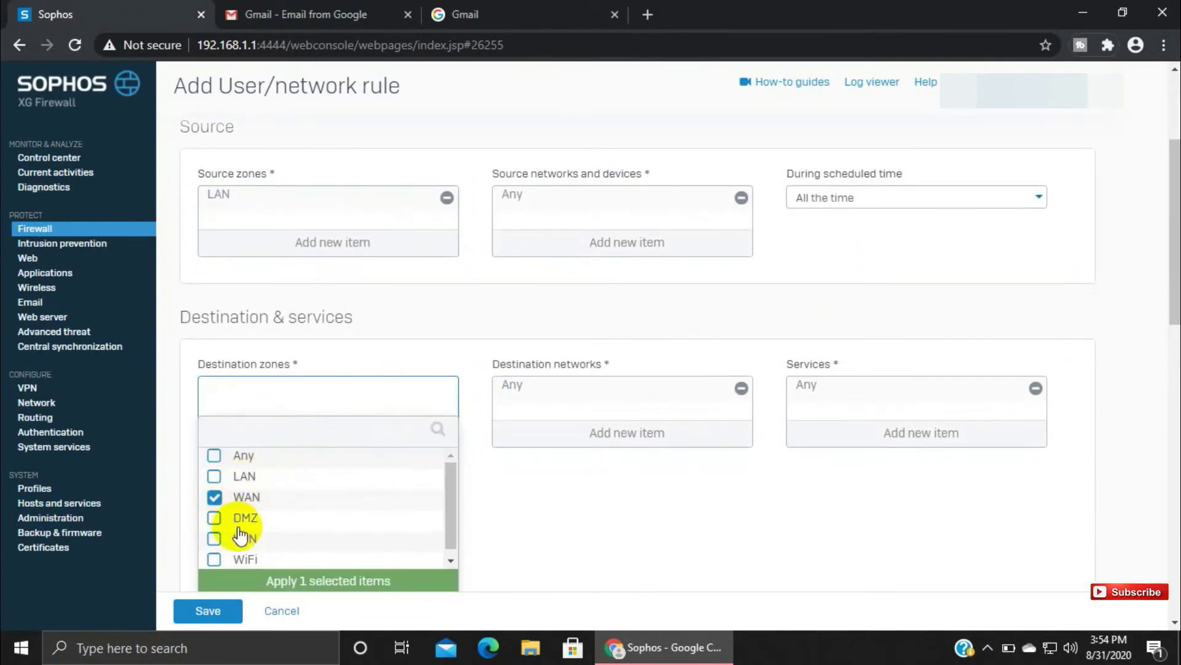
{"action": "left_click", "coordinate": [283, 576]}
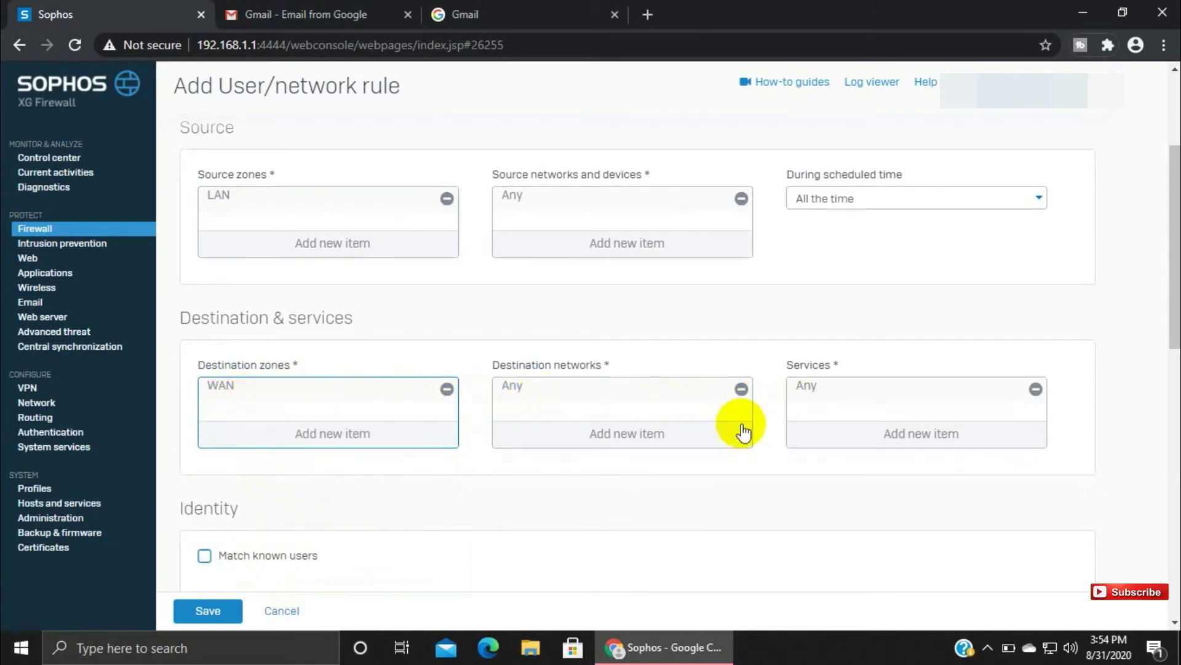
Step: Assign Gmail Block as both the web policy and the application control policy of the firewall rule
{"action": "scroll", "coordinate": [643, 460], "scroll_direction": "down", "scroll_amount": 3}
{"action": "scroll", "coordinate": [639, 461], "scroll_direction": "down", "scroll_amount": 1}
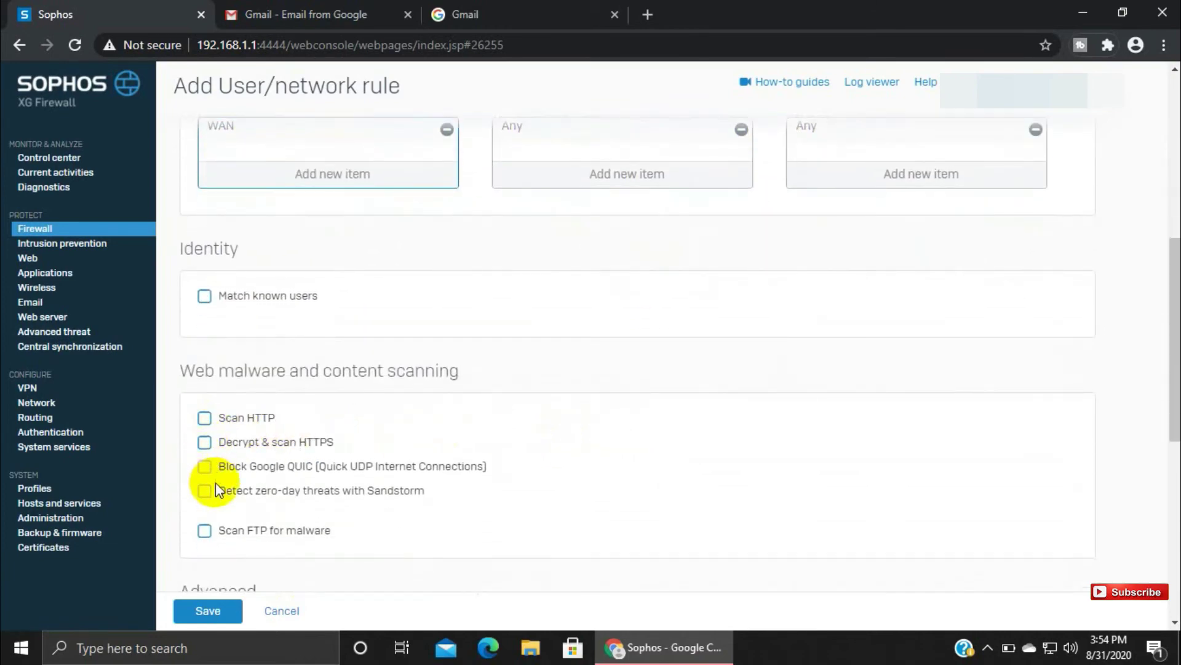
{"action": "scroll", "coordinate": [258, 540], "scroll_direction": "down", "scroll_amount": 4}
{"action": "scroll", "coordinate": [269, 546], "scroll_direction": "down", "scroll_amount": 3}
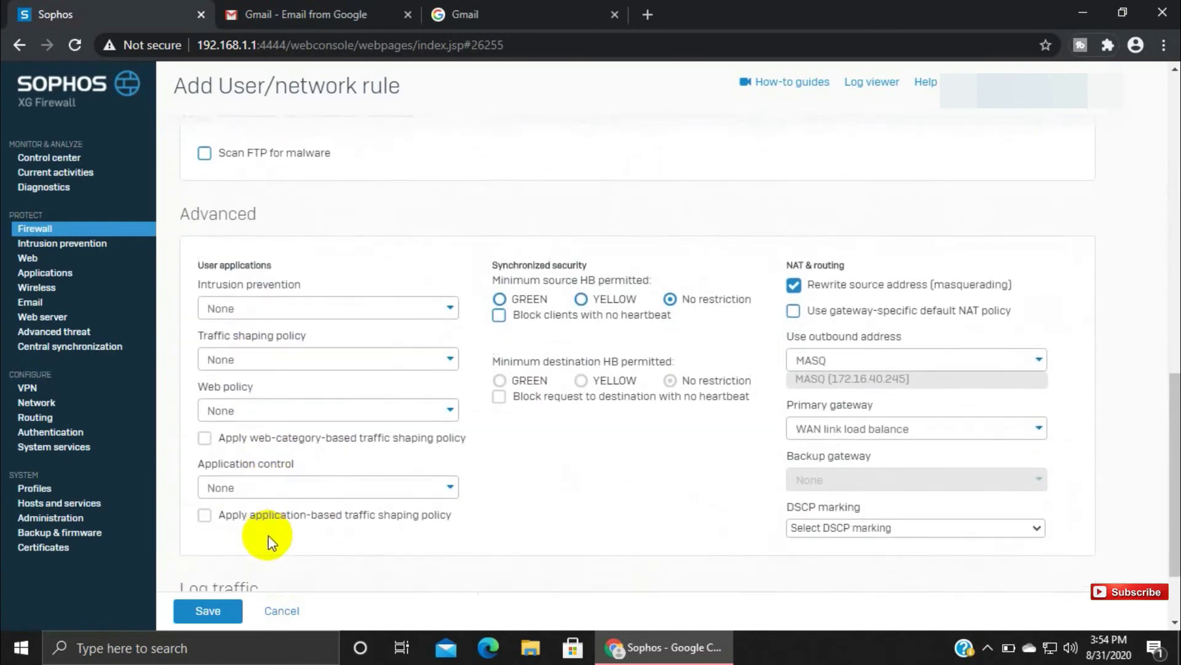
{"action": "left_click", "coordinate": [327, 355]}
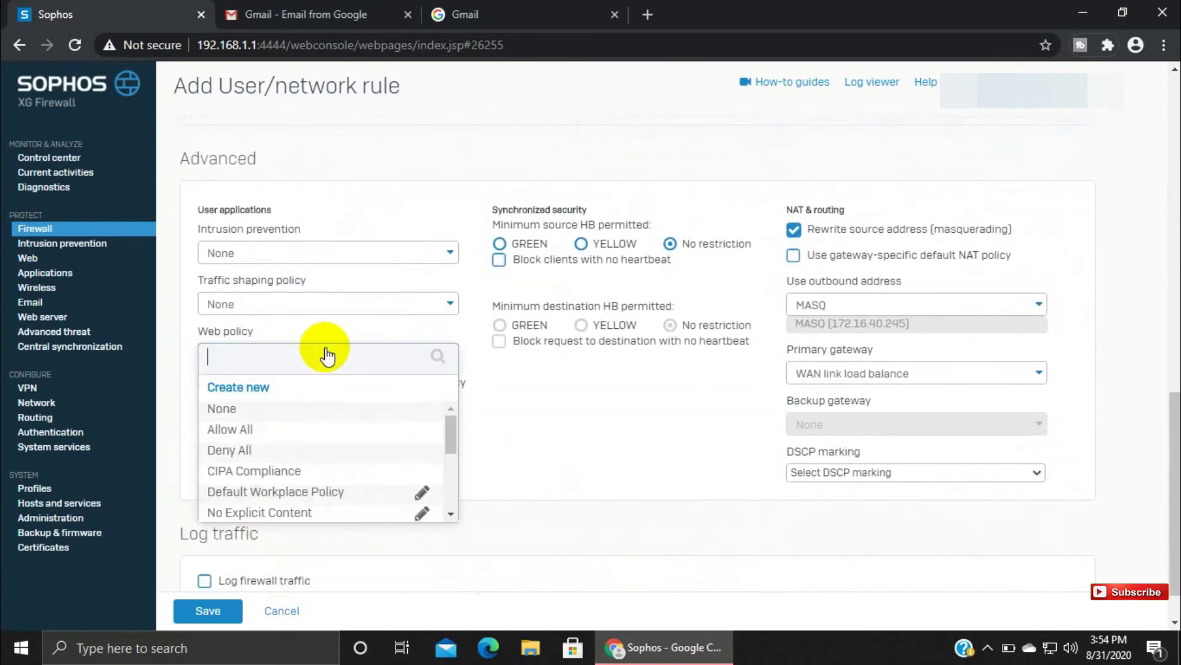
{"action": "scroll", "coordinate": [290, 448], "scroll_direction": "down", "scroll_amount": 5}
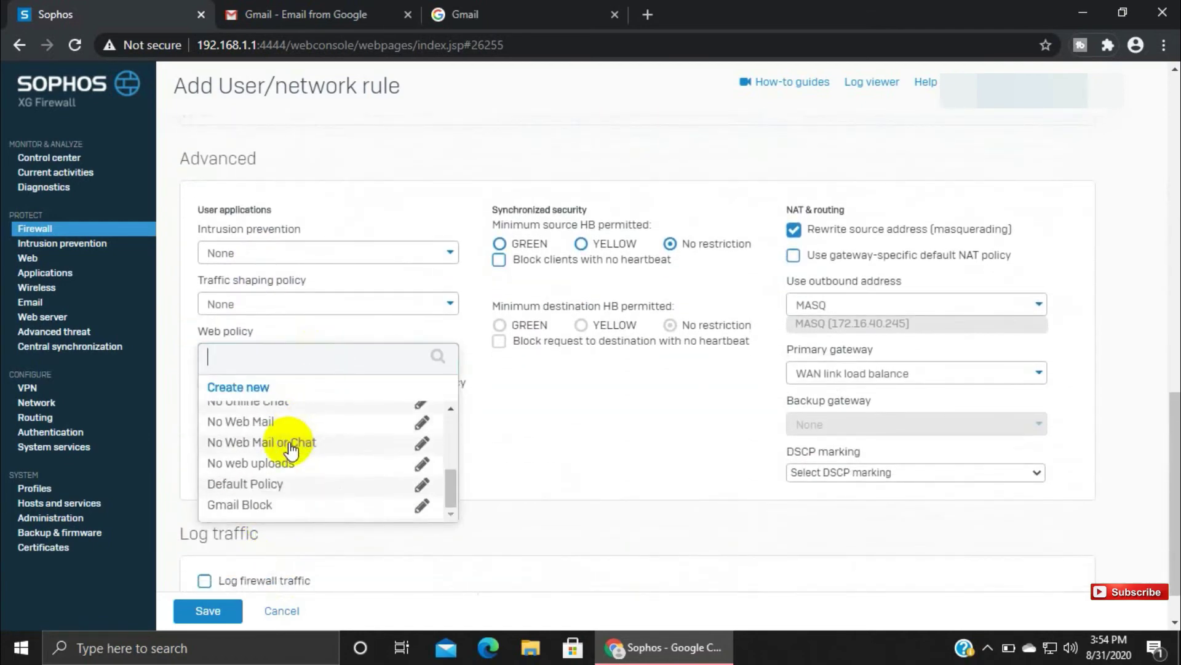
{"action": "left_click", "coordinate": [264, 505]}
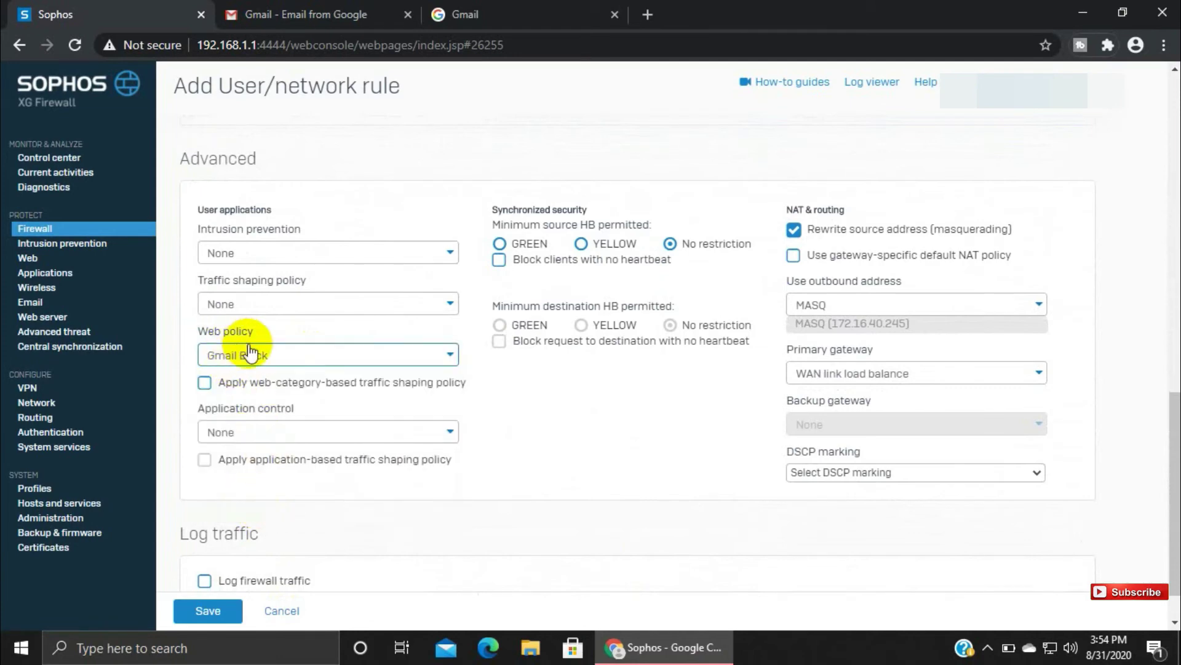
{"action": "left_click", "coordinate": [308, 433]}
{"action": "scroll", "coordinate": [283, 517], "scroll_direction": "down", "scroll_amount": 3}
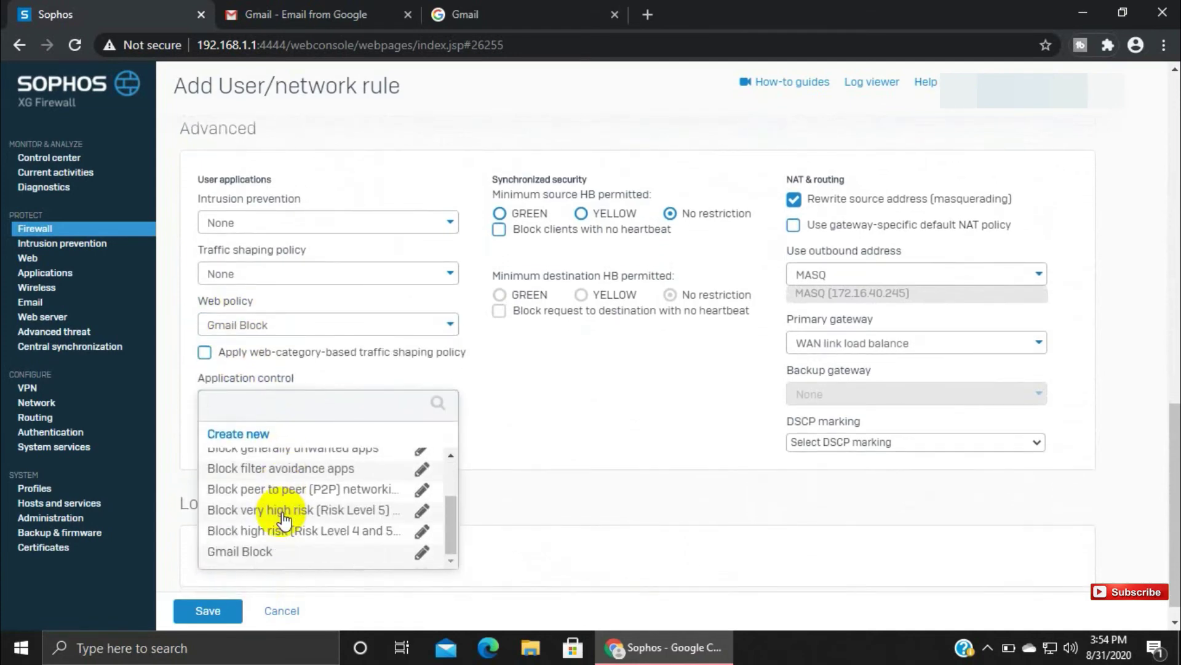
{"action": "left_click", "coordinate": [264, 554]}
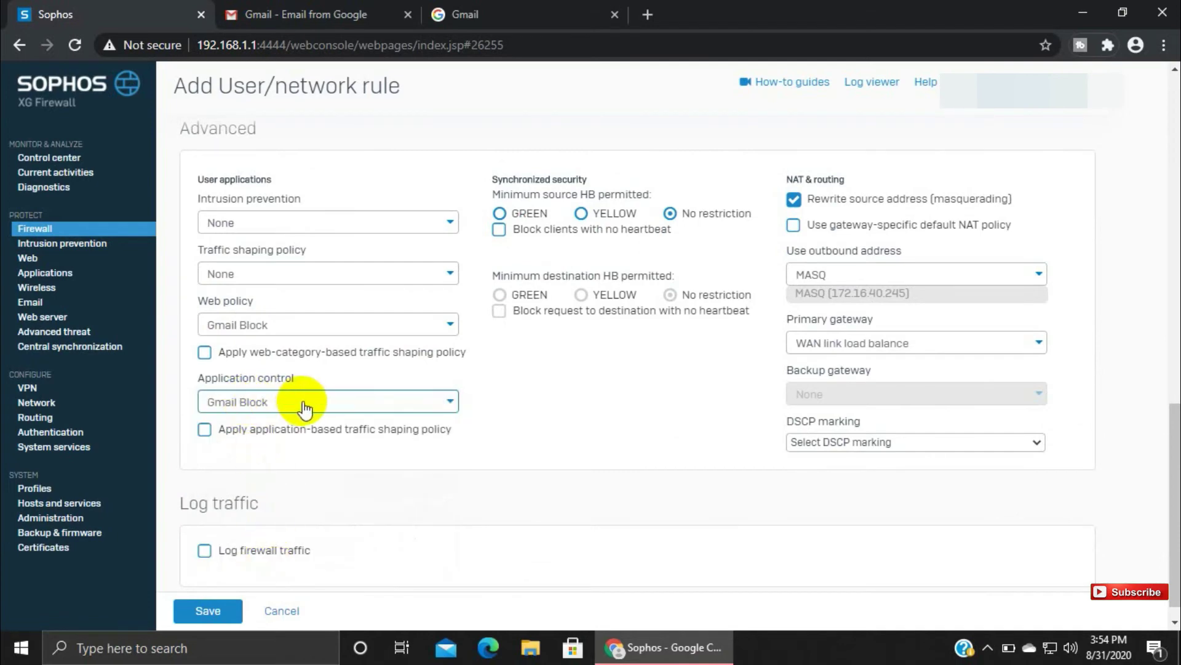
Step: Save the firewall rule with the gateway-specific default NAT policy and firewall traffic logging enabled
{"action": "left_click", "coordinate": [794, 227]}
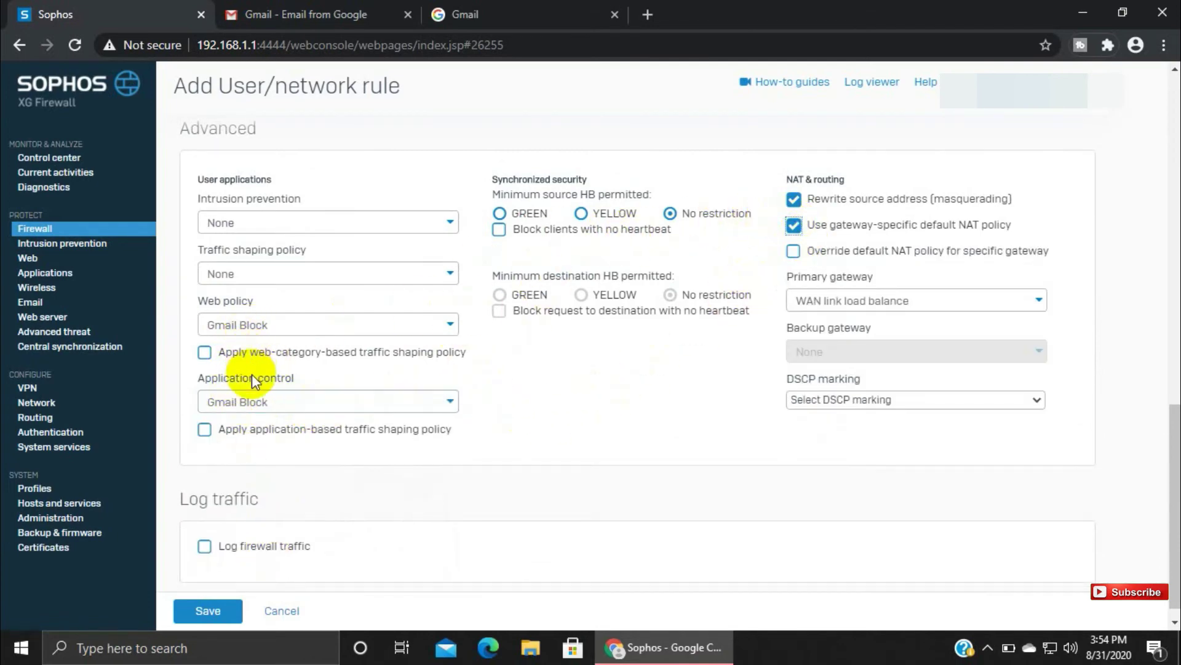
{"action": "left_click", "coordinate": [205, 546]}
{"action": "scroll", "coordinate": [549, 433], "scroll_direction": "up", "scroll_amount": 6}
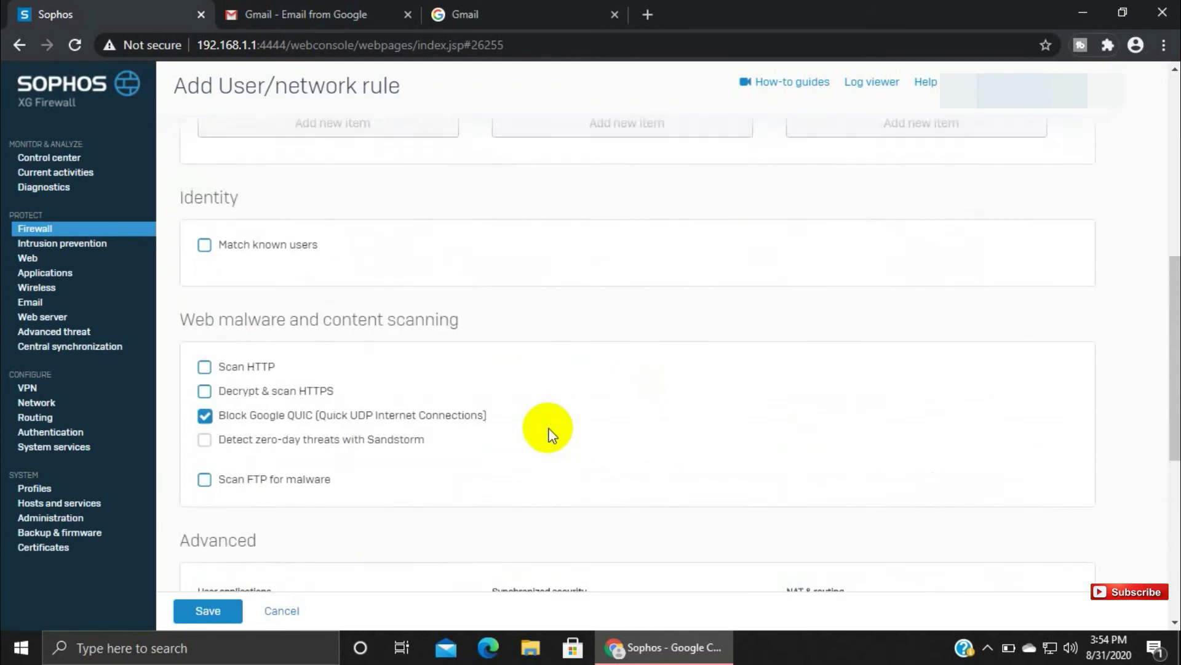
{"action": "scroll", "coordinate": [549, 427], "scroll_direction": "up", "scroll_amount": 8}
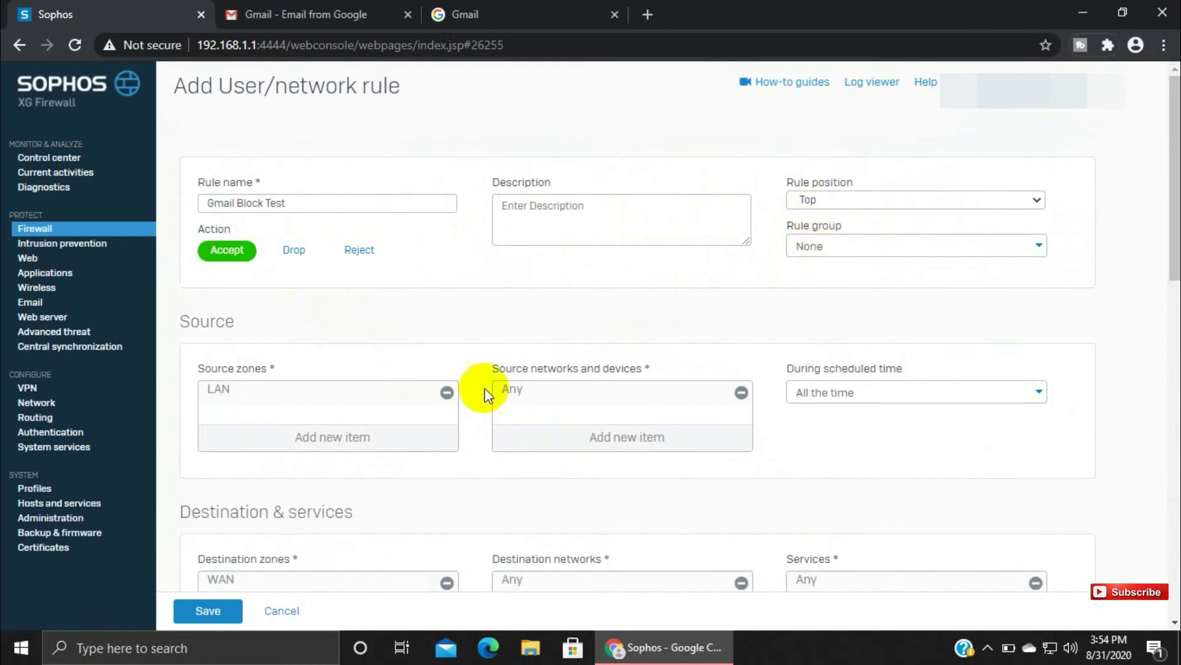
{"action": "scroll", "coordinate": [601, 422], "scroll_direction": "down", "scroll_amount": 4}
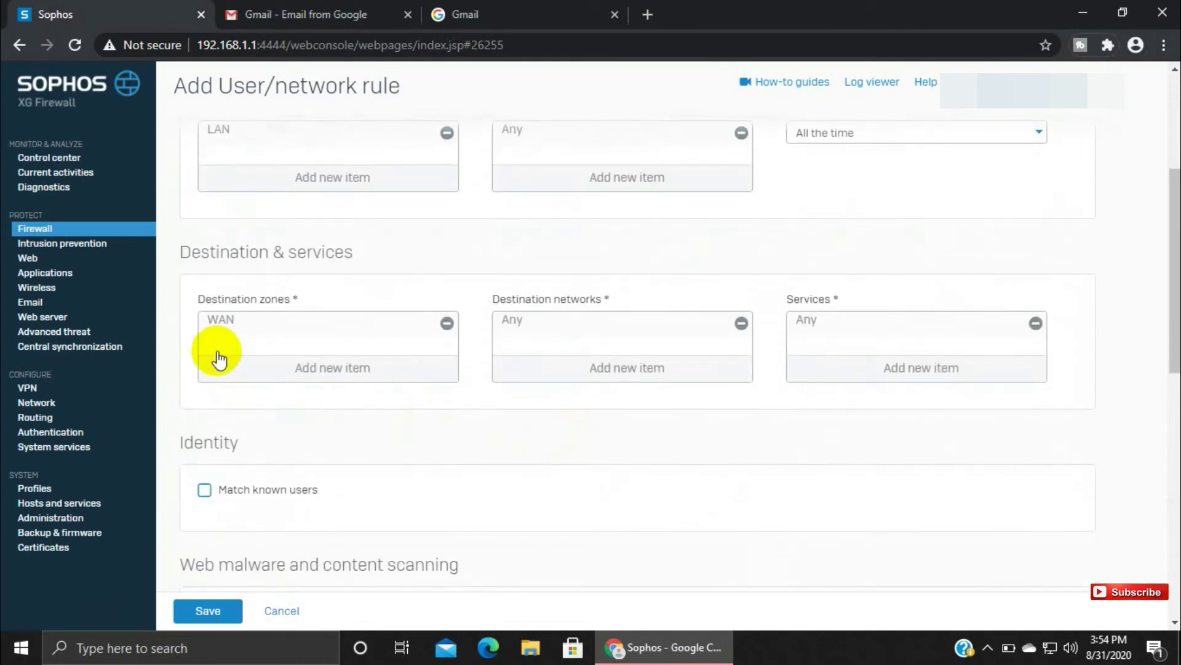
{"action": "scroll", "coordinate": [519, 417], "scroll_direction": "down", "scroll_amount": 7}
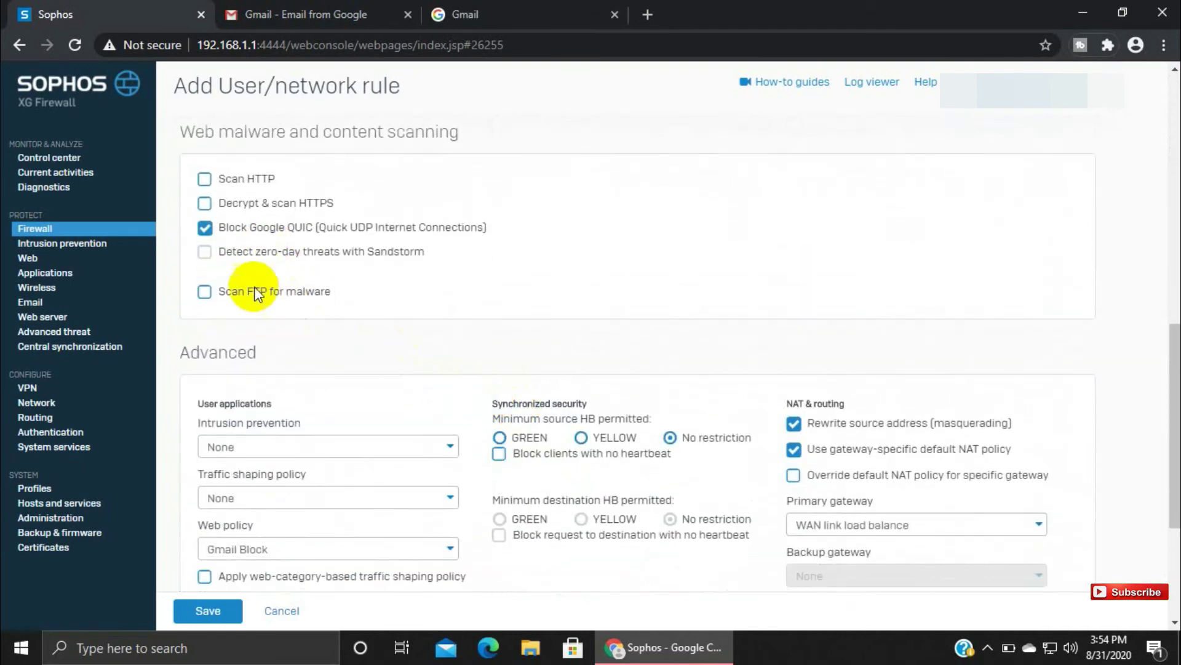
{"action": "scroll", "coordinate": [277, 520], "scroll_direction": "down", "scroll_amount": 4}
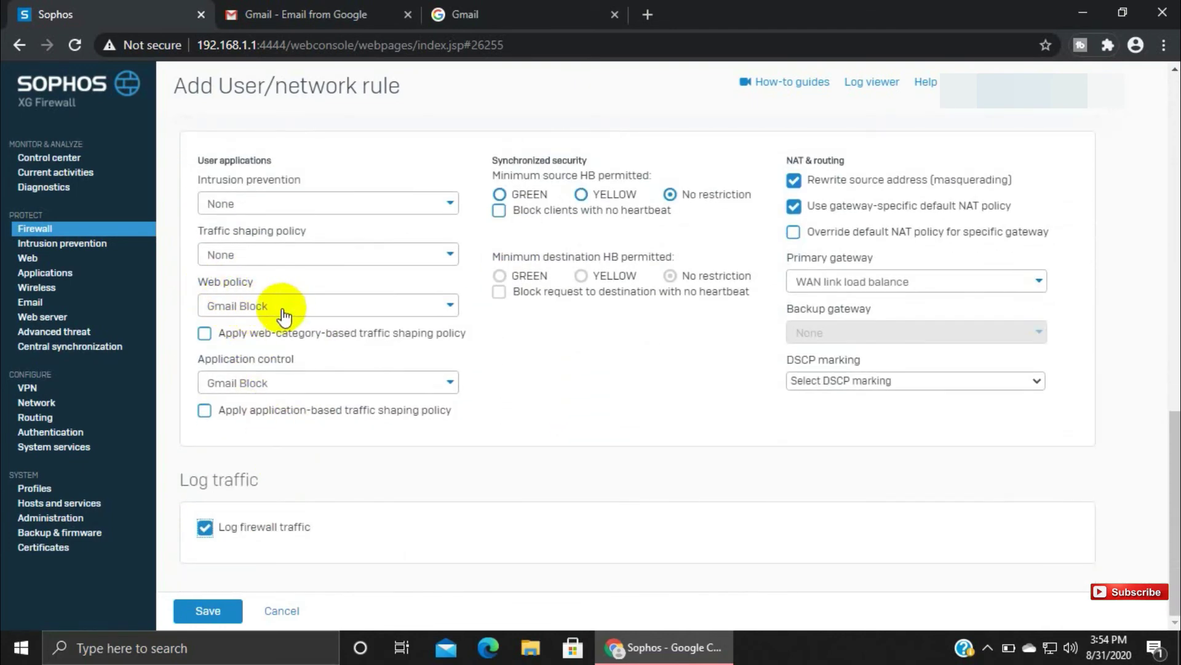
{"action": "left_click", "coordinate": [225, 622]}
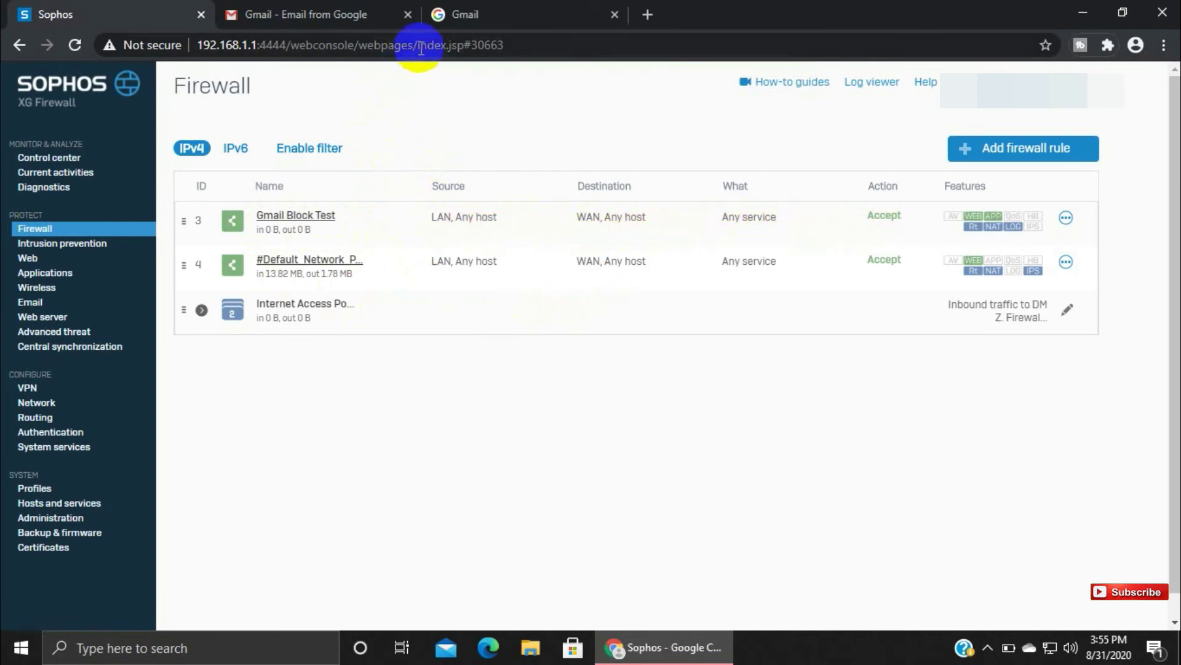
Step: Reload the Google sign-in page for Gmail and the Gmail landing page to test the block
{"action": "left_click", "coordinate": [471, 14]}
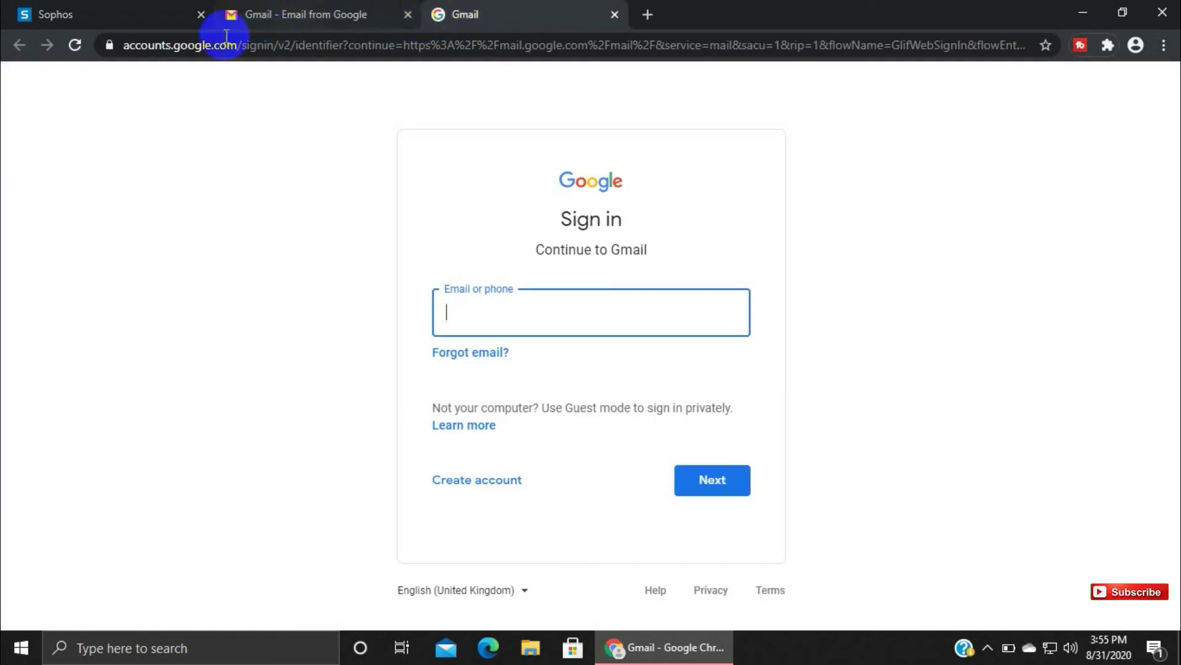
{"action": "left_click", "coordinate": [75, 46]}
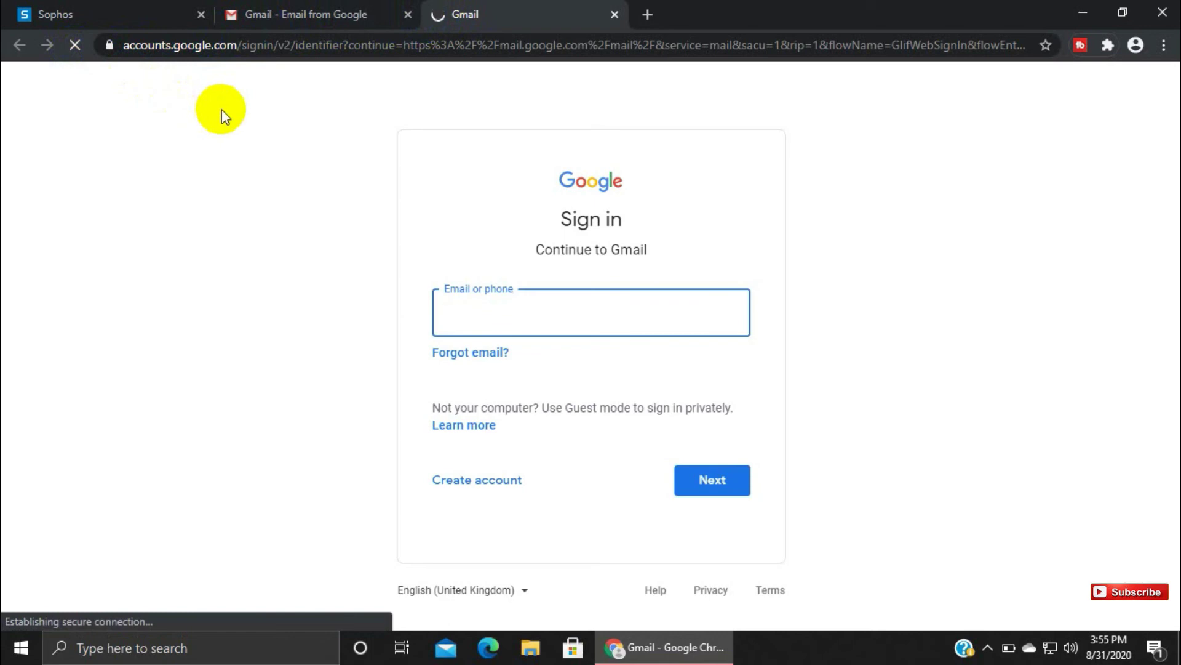
{"action": "left_click", "coordinate": [265, 14]}
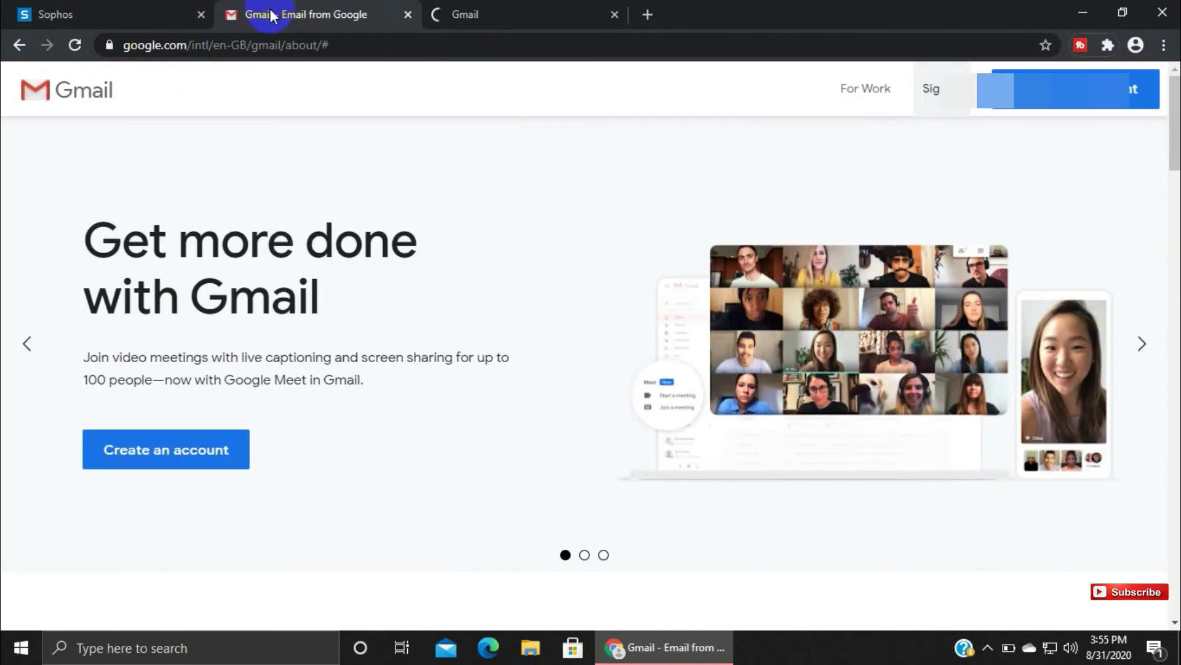
{"action": "left_click", "coordinate": [74, 44]}
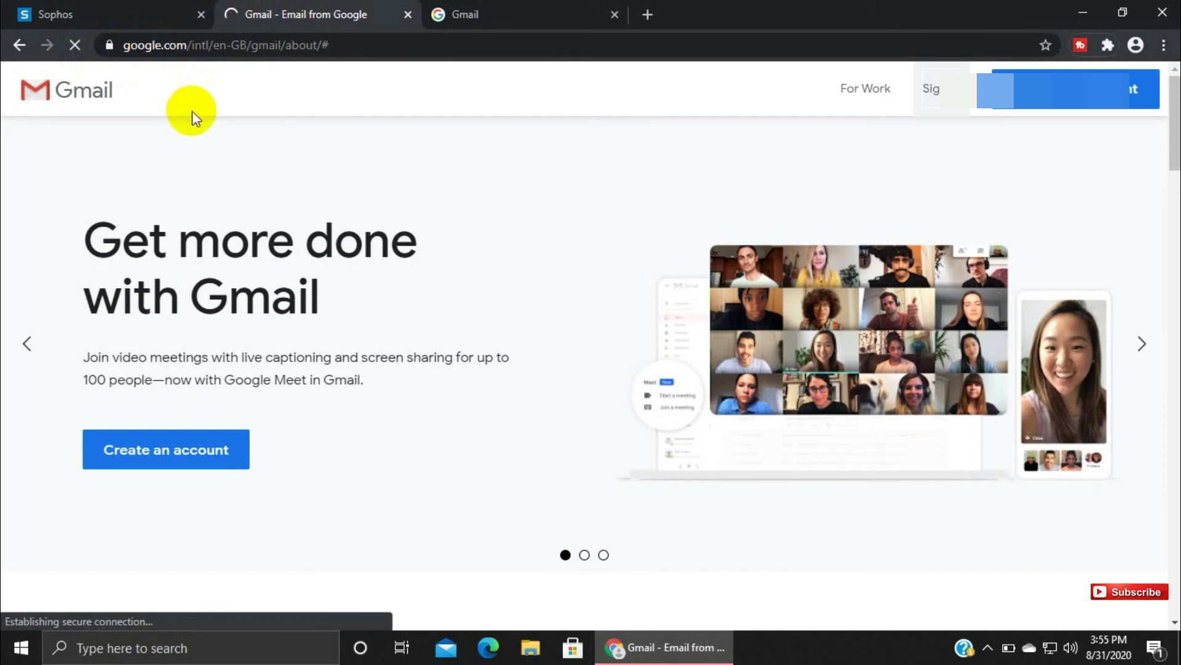
Step: Load google.com in place of the Google sign-in page and follow its Gmail link to test the block
{"action": "left_click", "coordinate": [459, 12]}
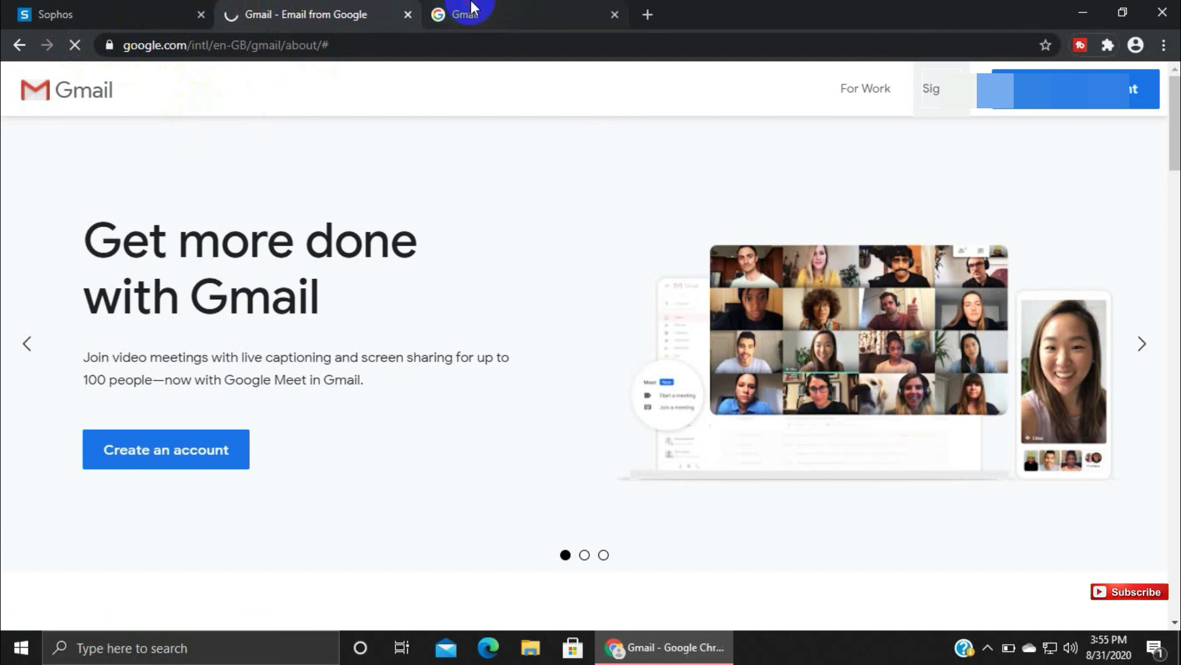
{"action": "left_click", "coordinate": [319, 49]}
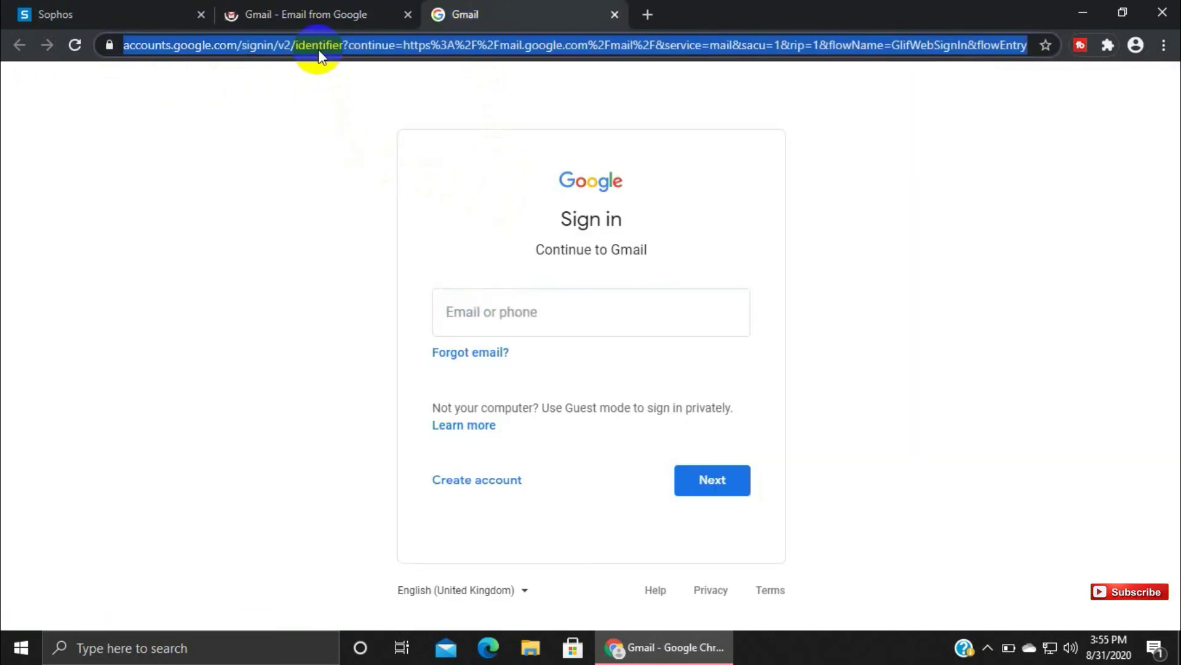
{"action": "type", "text": "goo"}
{"action": "key", "text": "Return"}
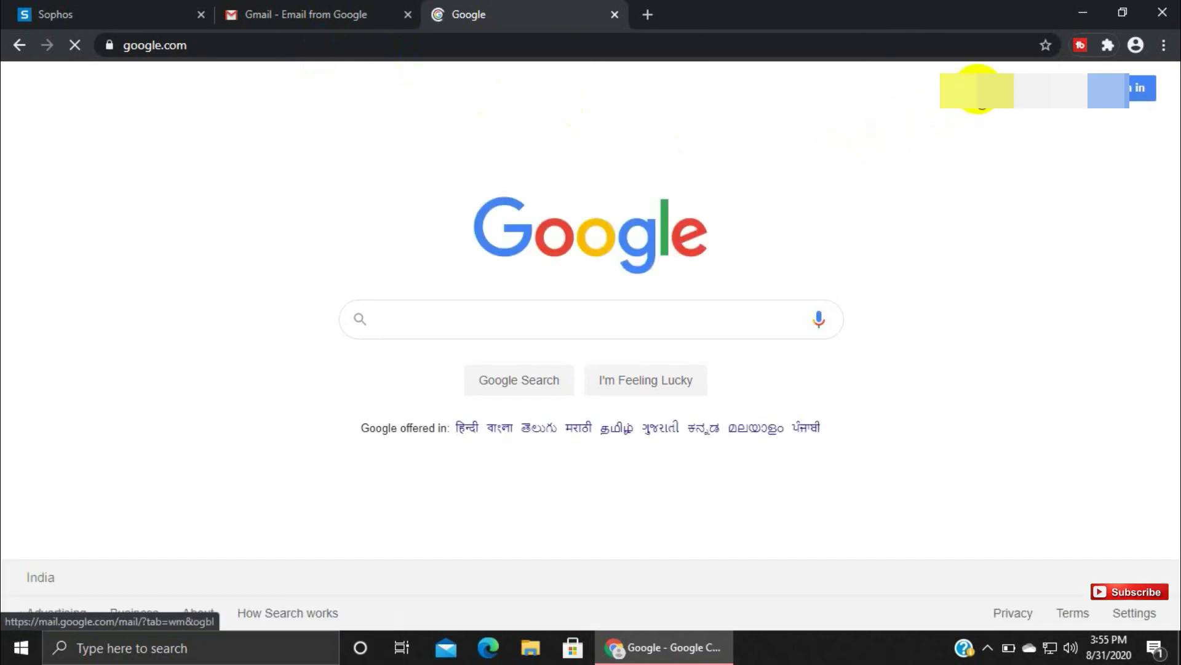
{"action": "left_click", "coordinate": [980, 99]}
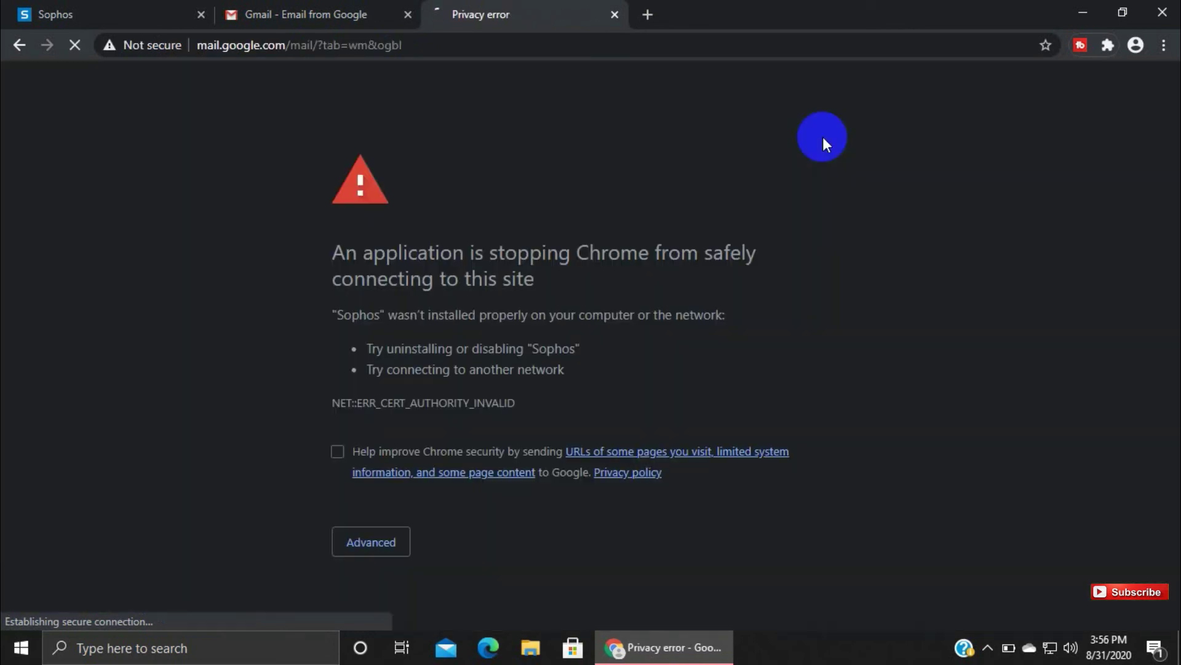
{"action": "left_click", "coordinate": [369, 14]}
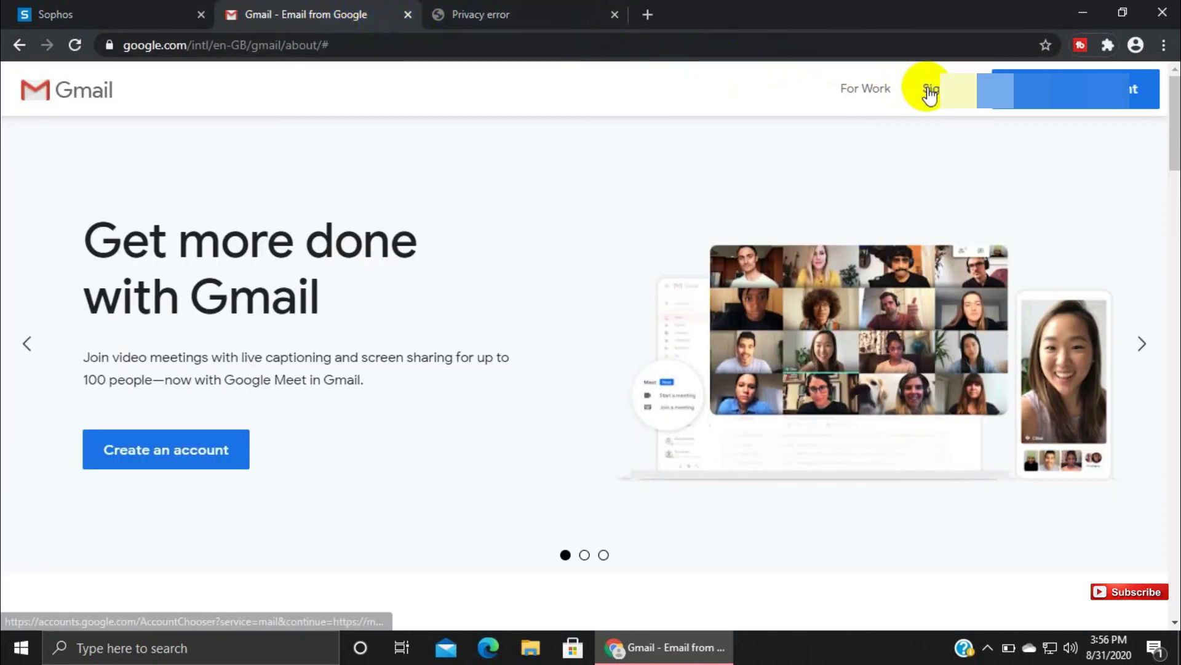
{"action": "left_click", "coordinate": [1021, 86]}
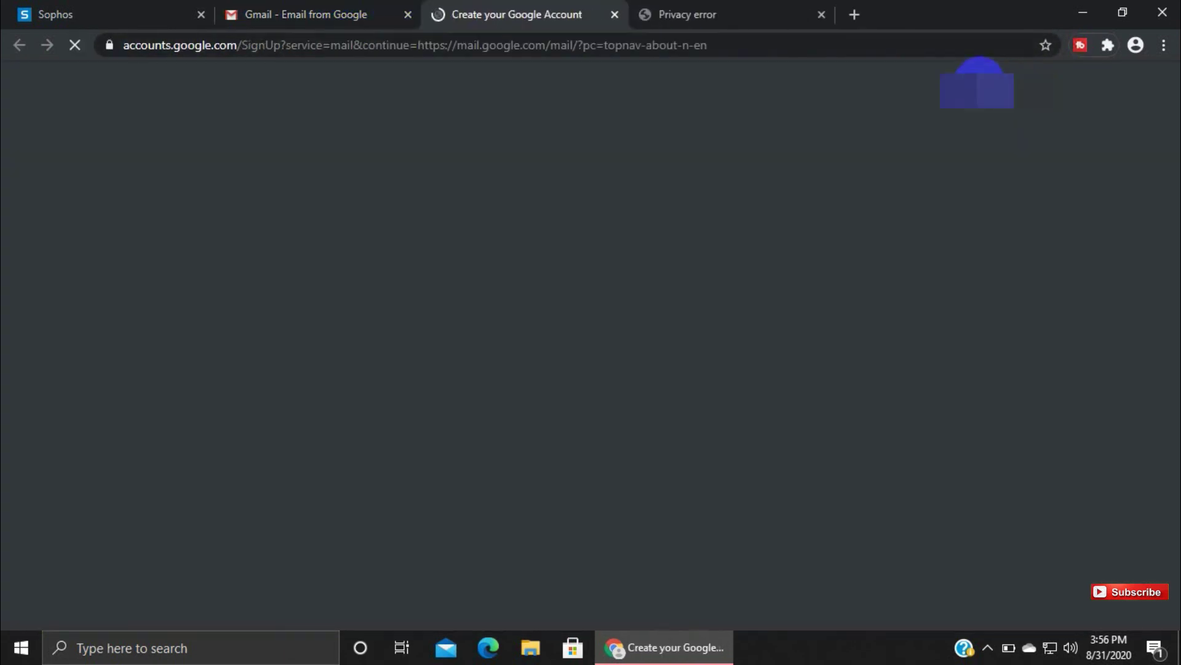
{"action": "left_click", "coordinate": [615, 13]}
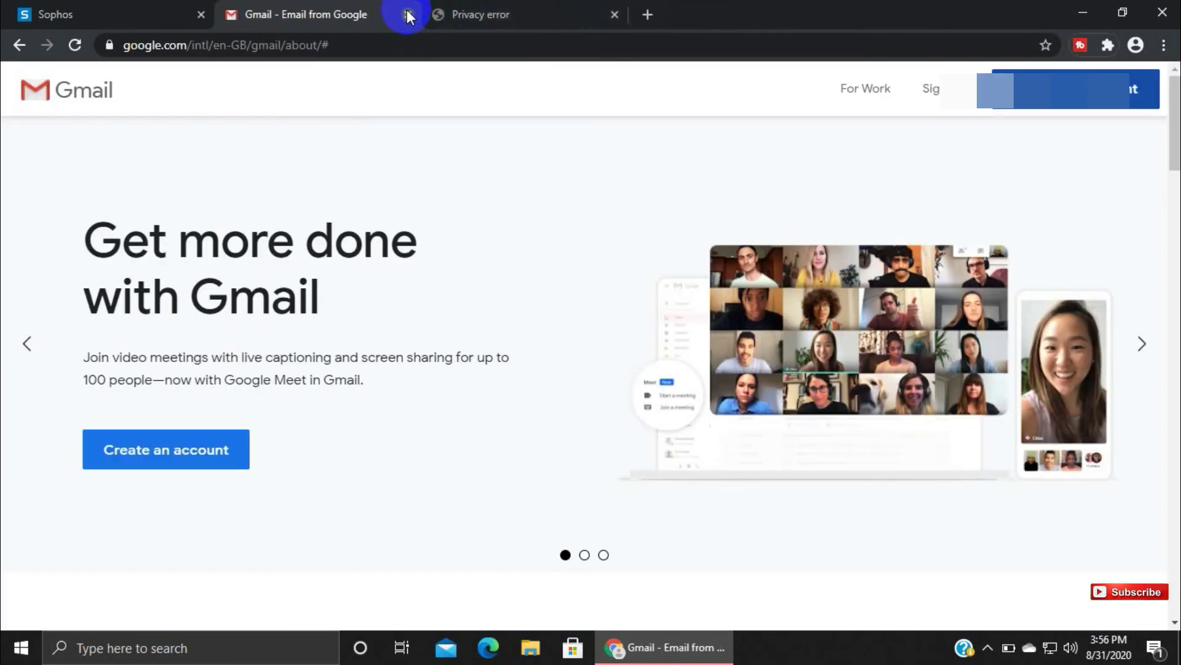
Step: Close the Gmail landing page and load gmail.com in a new tab to test the block
{"action": "left_click", "coordinate": [408, 14]}
{"action": "left_click", "coordinate": [442, 14]}
{"action": "type", "text": "gmail.com"}
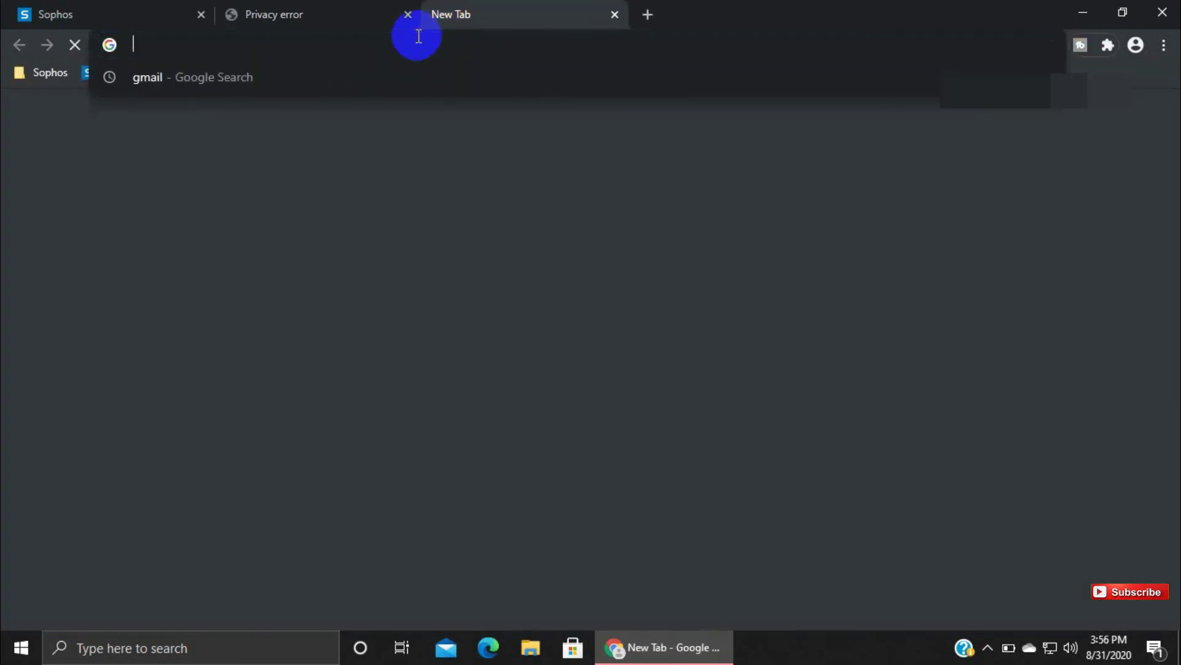
{"action": "key", "text": "Return"}
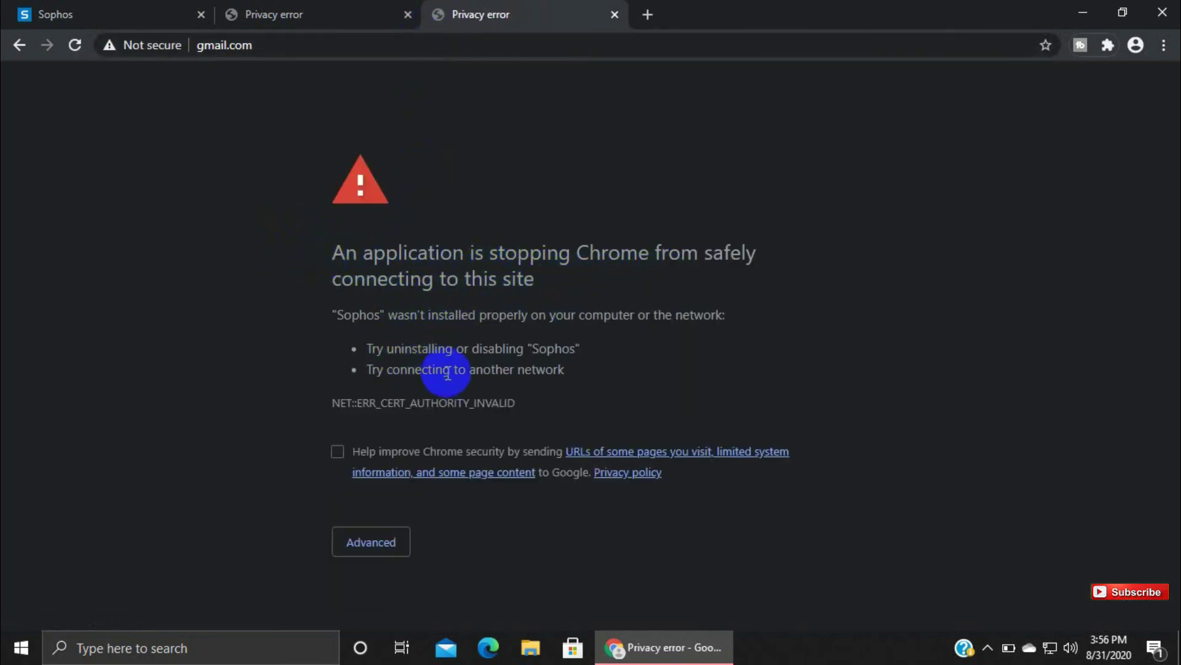
Step: Reload the mail.google.com page to recheck the block and return to the Sophos firewall rule list
{"action": "left_click", "coordinate": [315, 13]}
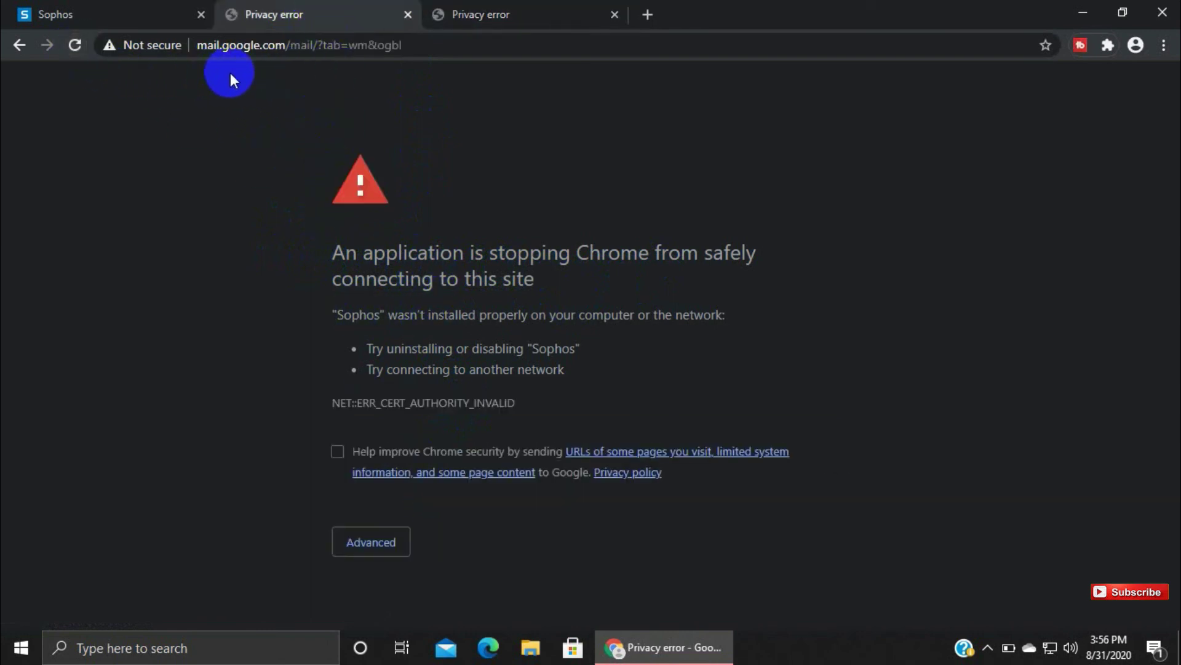
{"action": "left_click", "coordinate": [75, 46]}
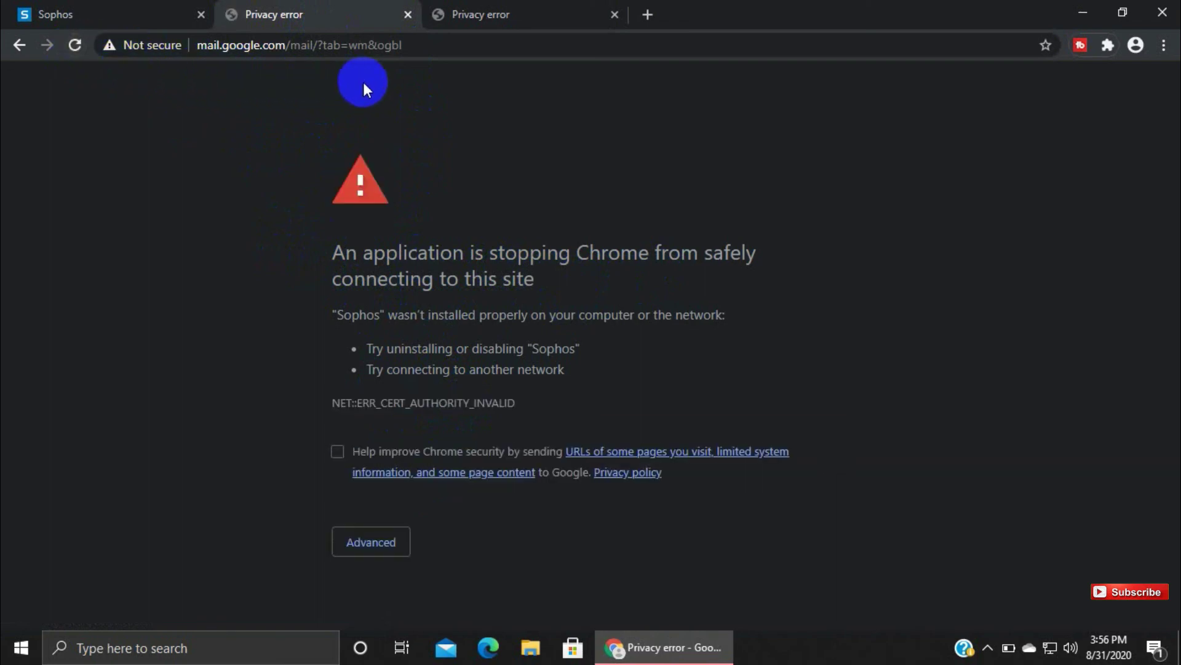
{"action": "left_click", "coordinate": [113, 12]}
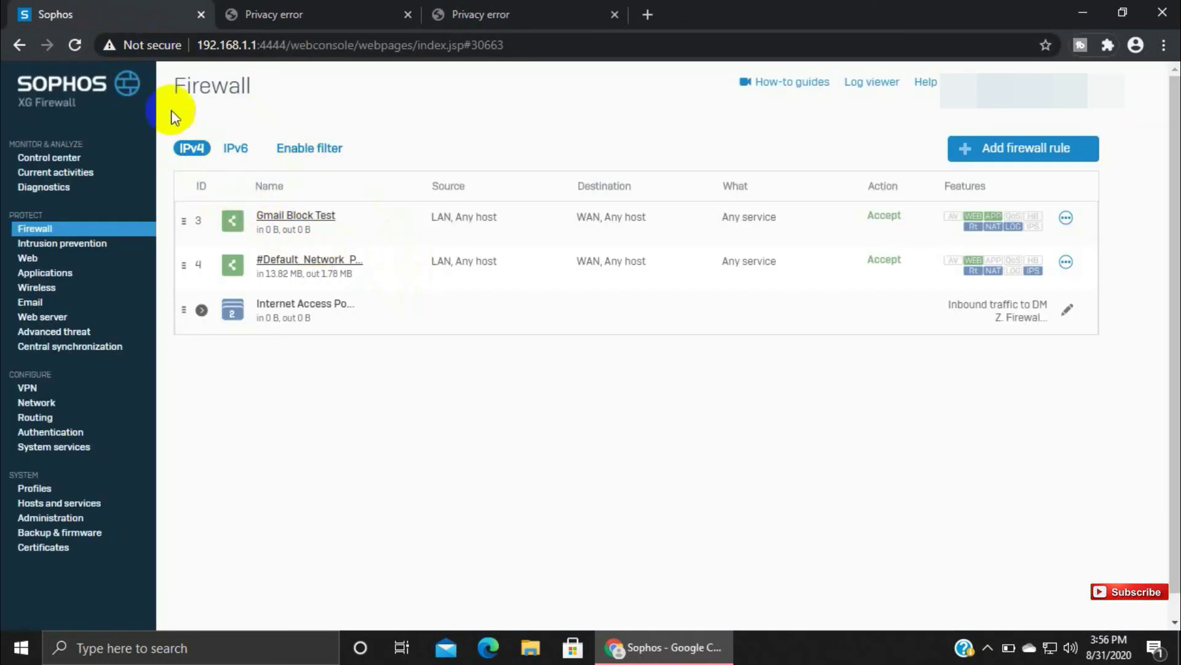